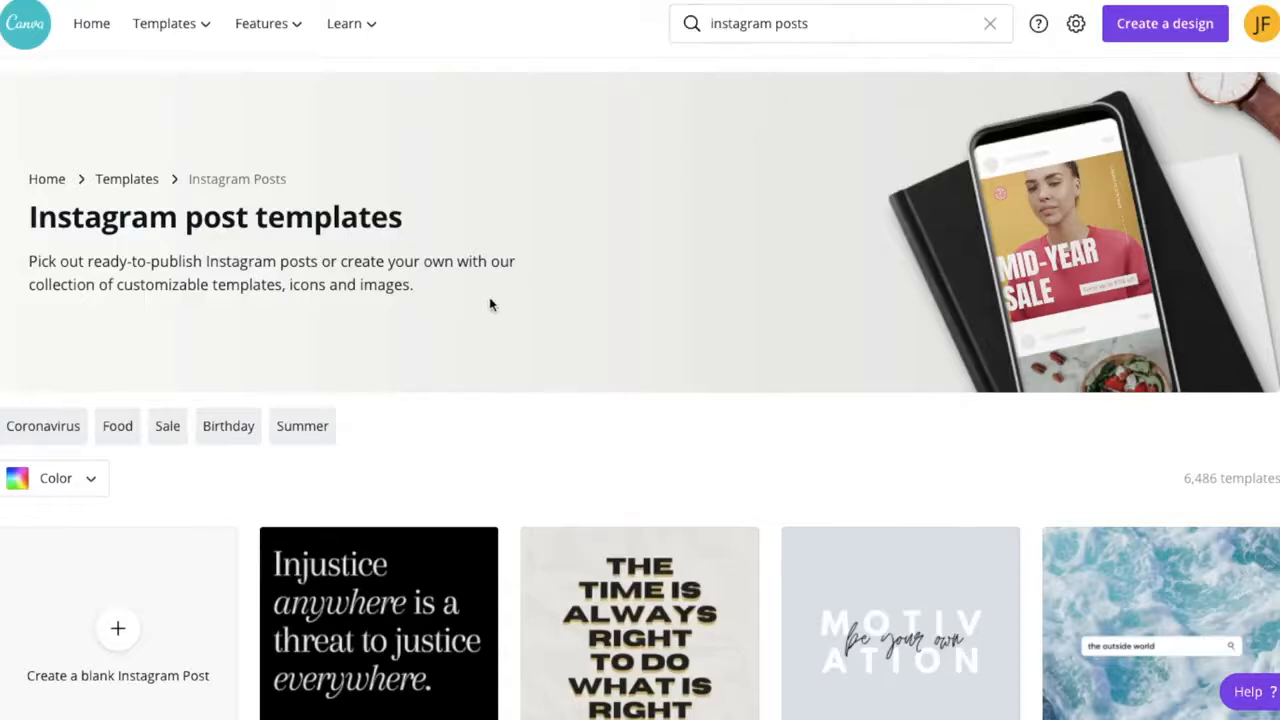
# - Create a blank Instagram Post and add a square shape reshaped into a wide, flat bar at the page's lower-left edge
pyautogui.scroll(-3, 491, 300)
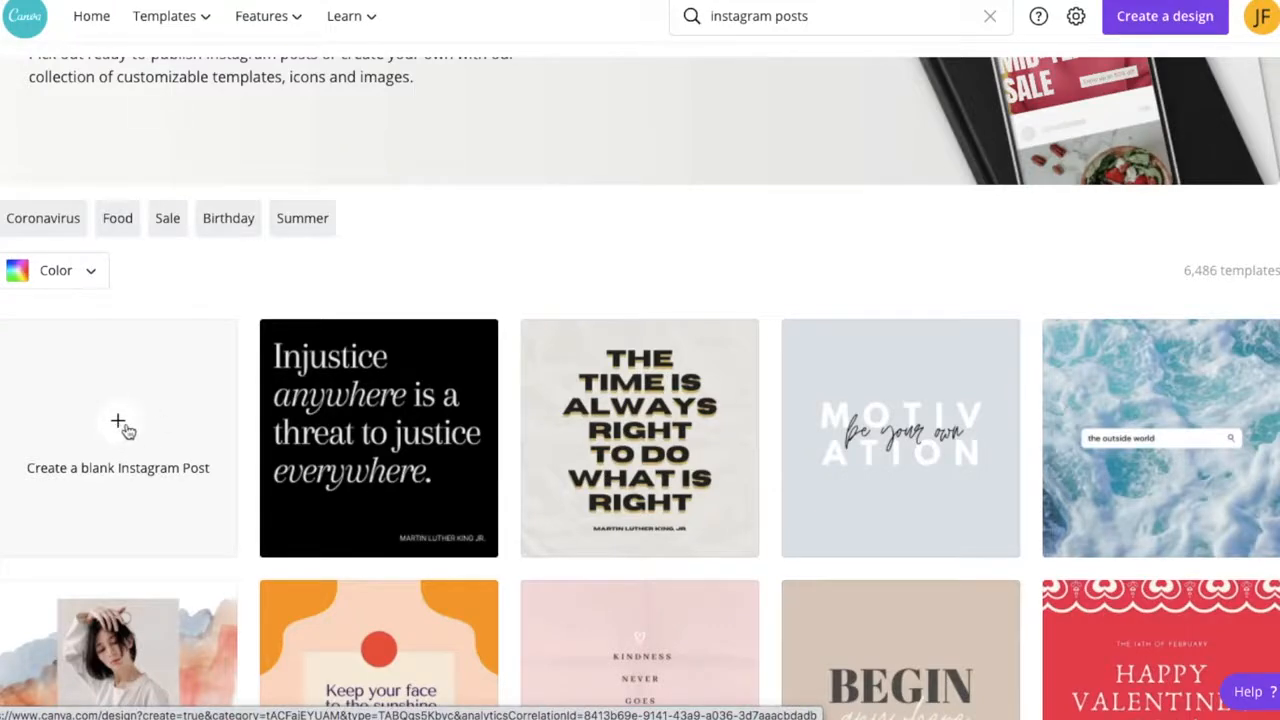
pyautogui.click(123, 428)
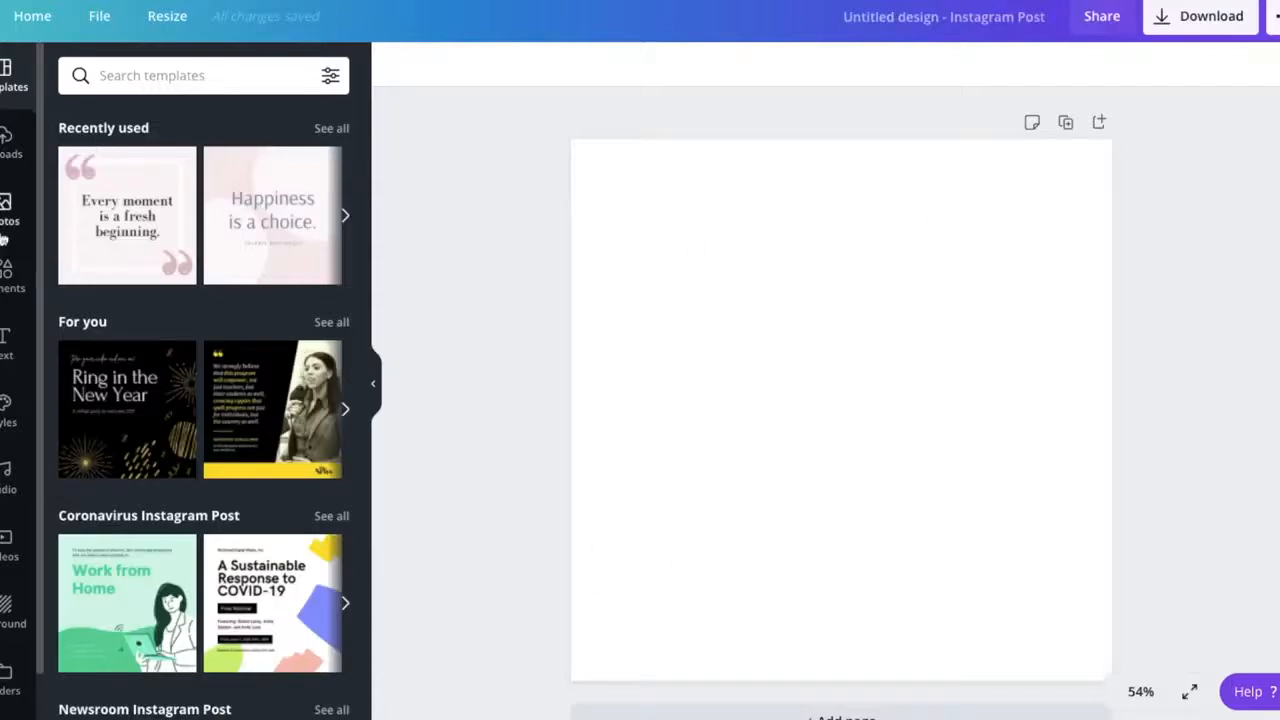
pyautogui.click(6, 272)
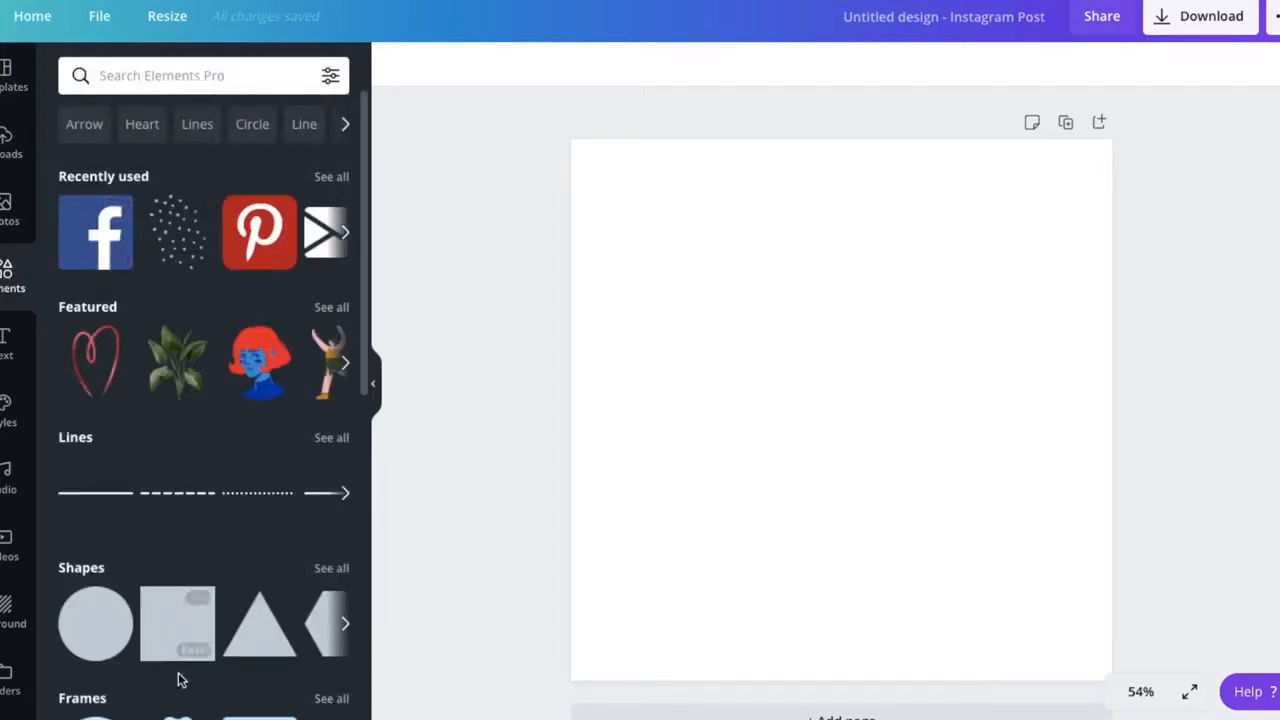
pyautogui.click(161, 628)
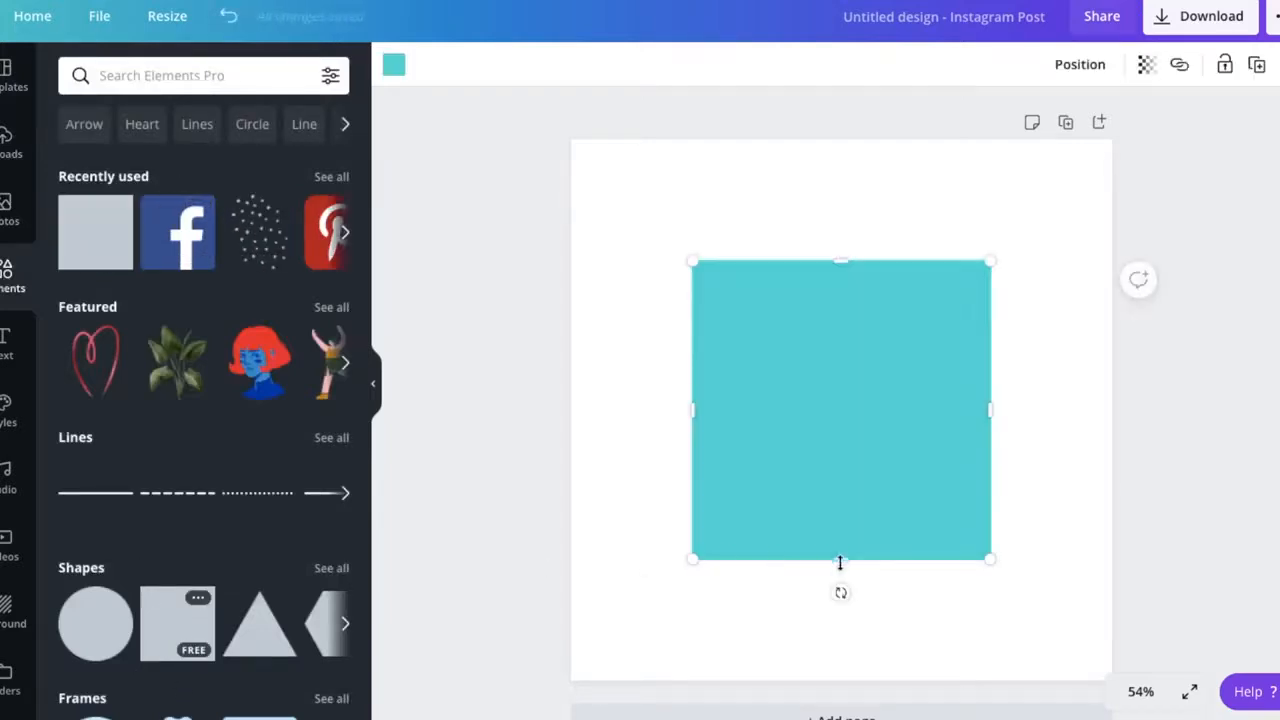
pyautogui.moveTo(840, 562); pyautogui.dragTo(705, 637)
pyautogui.moveTo(869, 630); pyautogui.dragTo(899, 631)
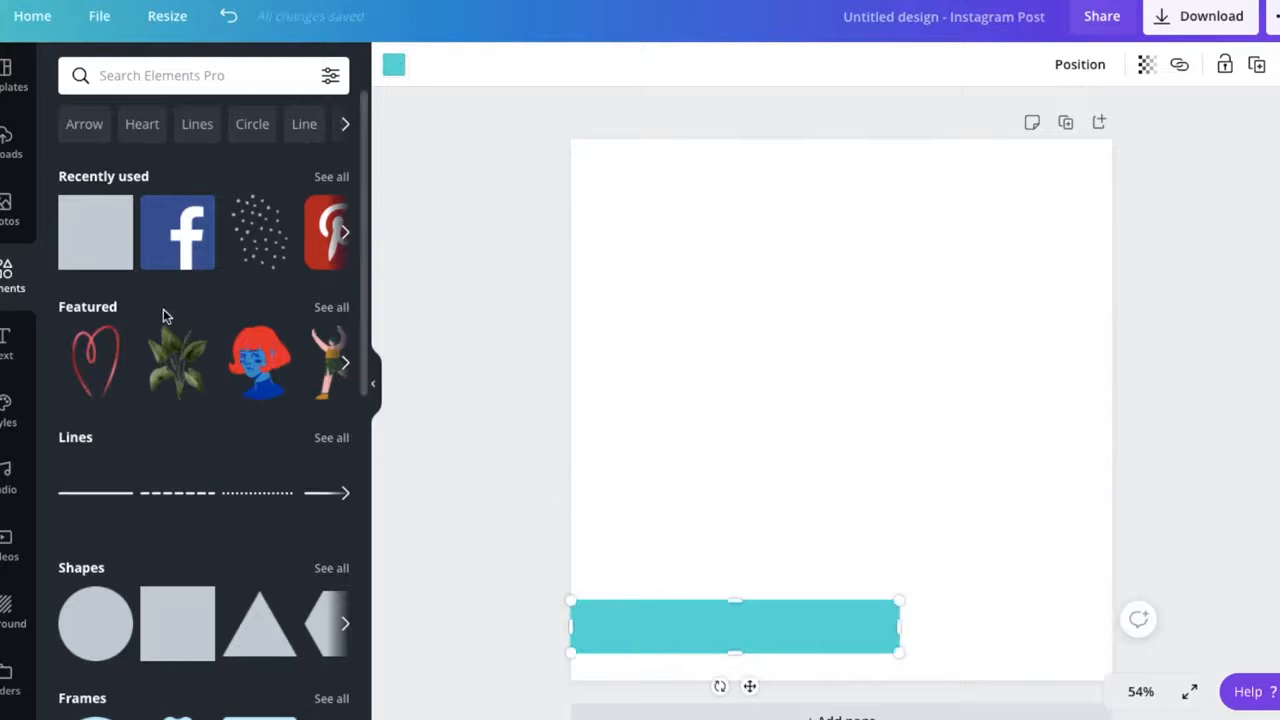
# - Search the elements for "instagram" and place the gradient Instagram logo, scaled down, at the left end of the bar
pyautogui.scroll(-2, 160, 417)
pyautogui.scroll(2, 221, 376)
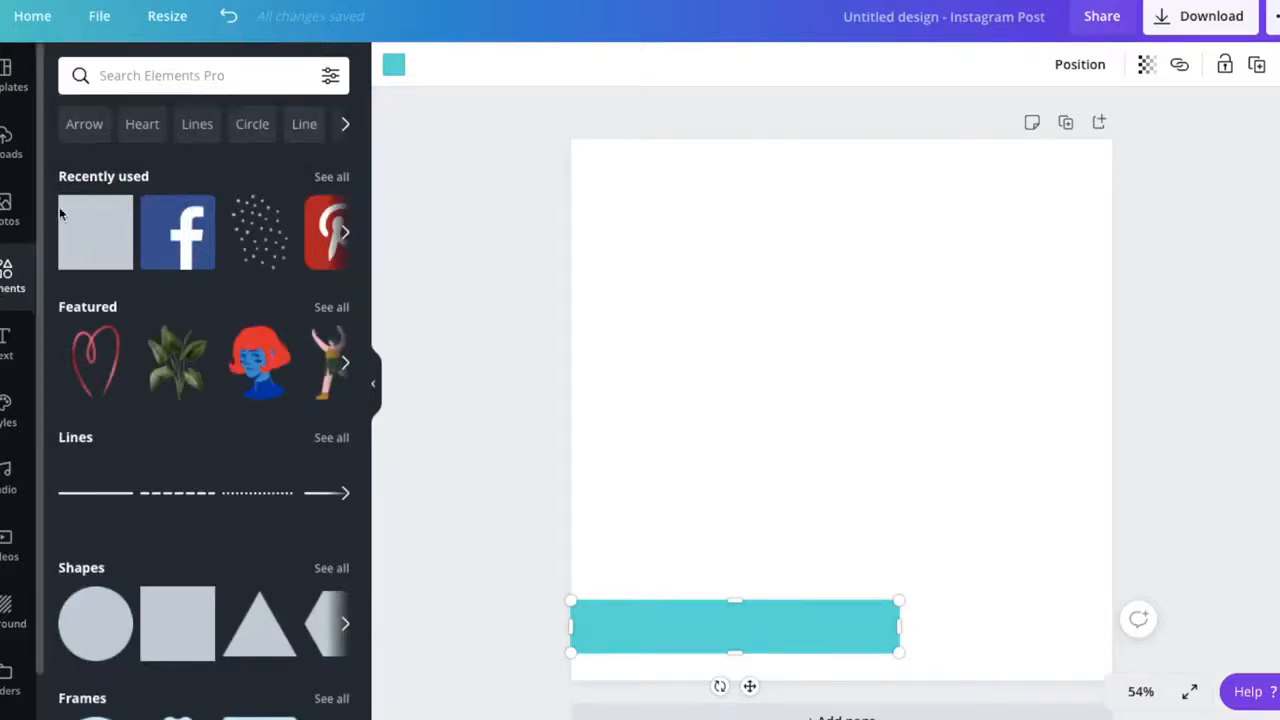
pyautogui.click(166, 75)
pyautogui.write('instagram')
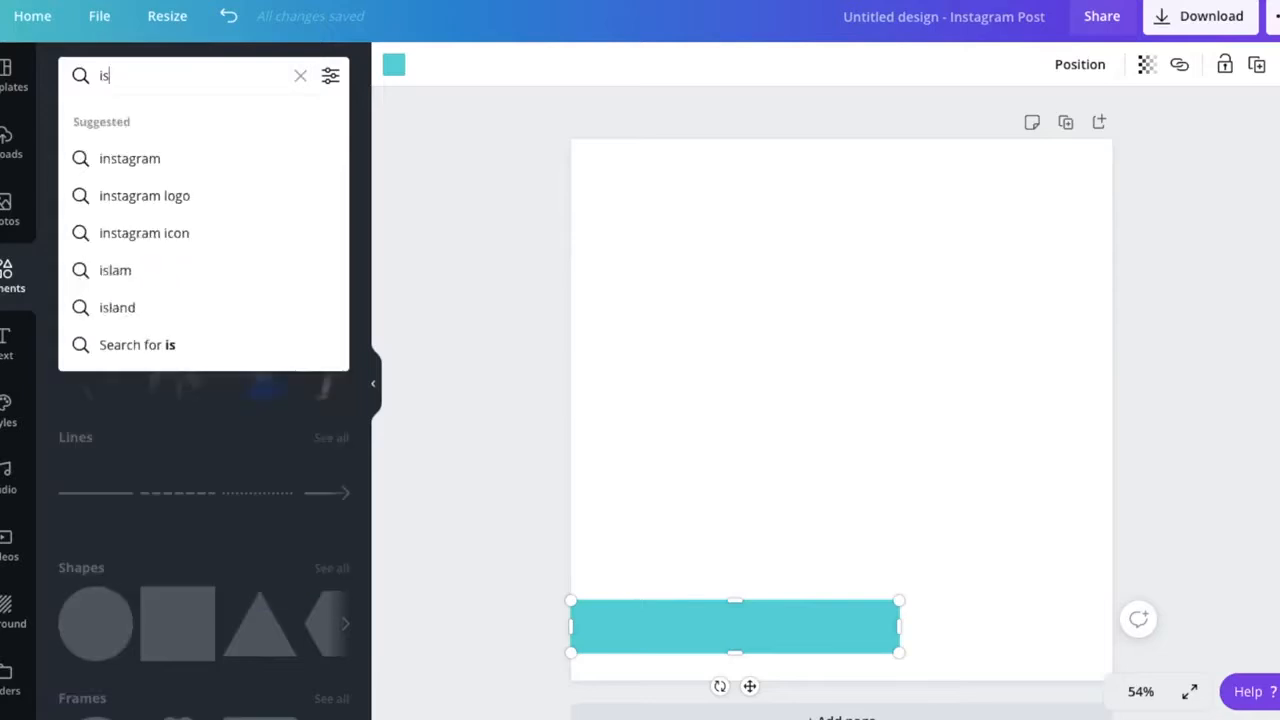
pyautogui.press('Return')
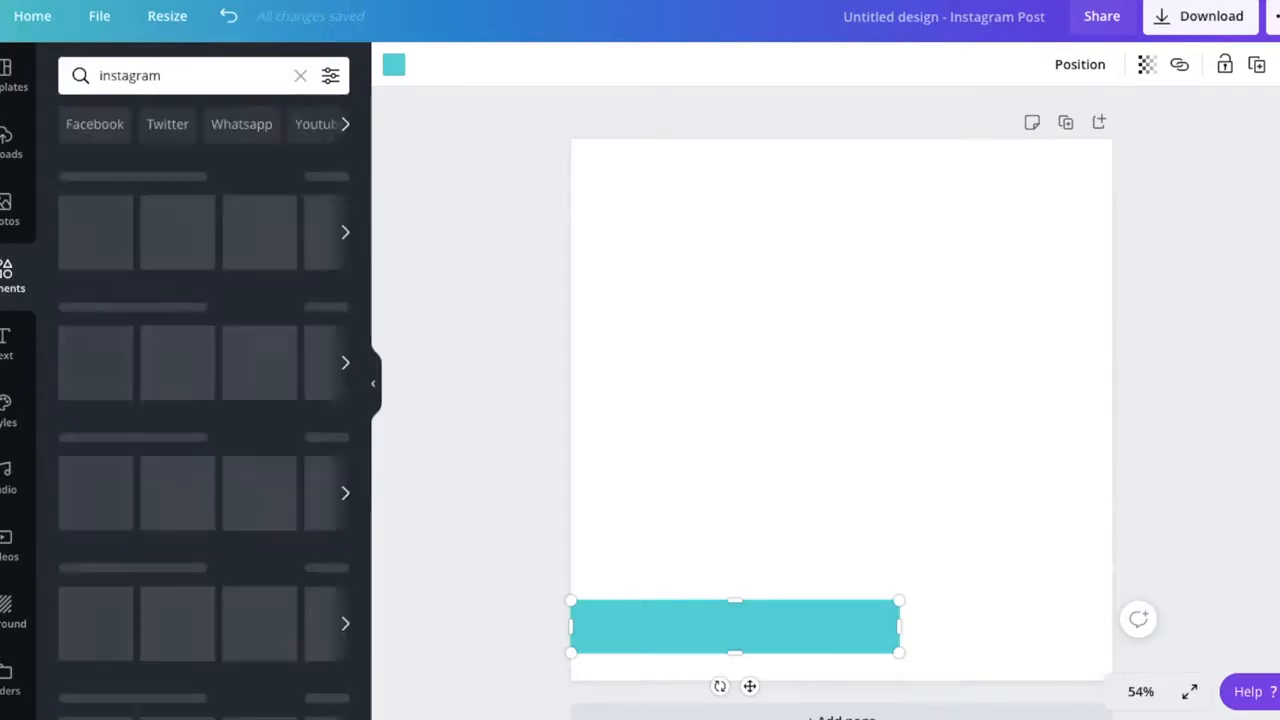
pyautogui.scroll(-2, 148, 355)
pyautogui.scroll(2, 180, 300)
pyautogui.click(210, 220)
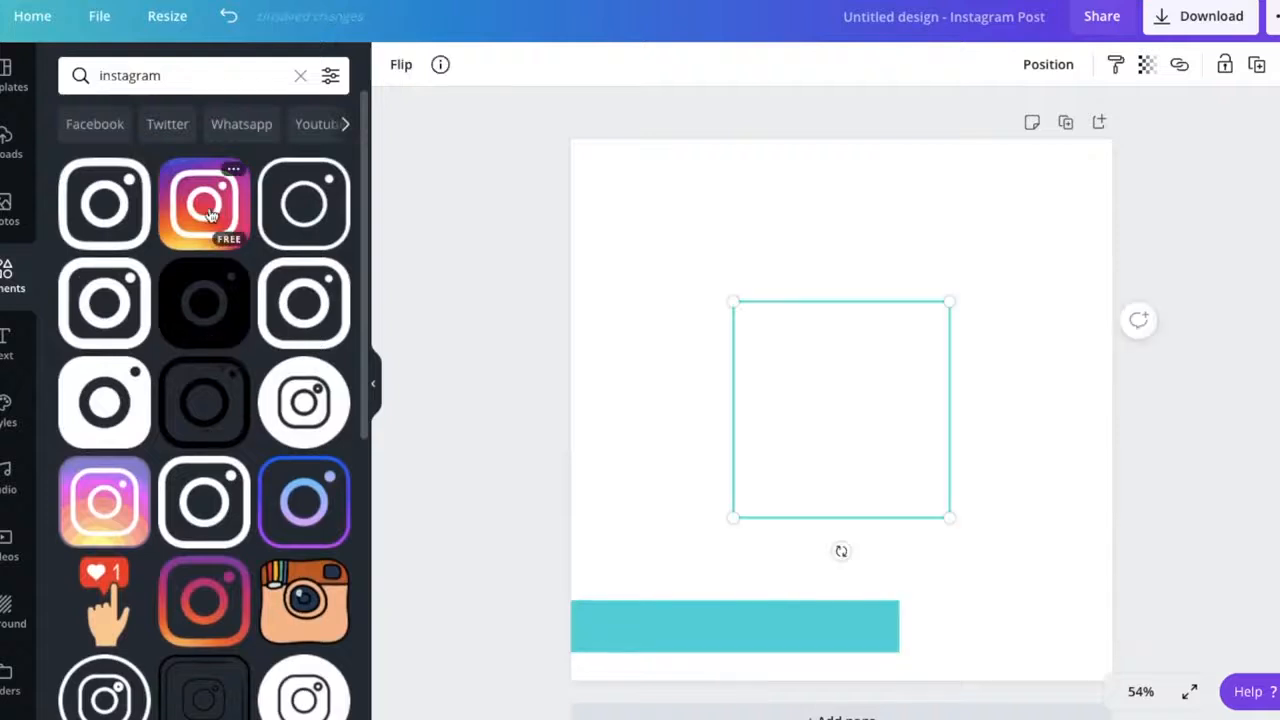
pyautogui.moveTo(951, 517); pyautogui.dragTo(611, 637)
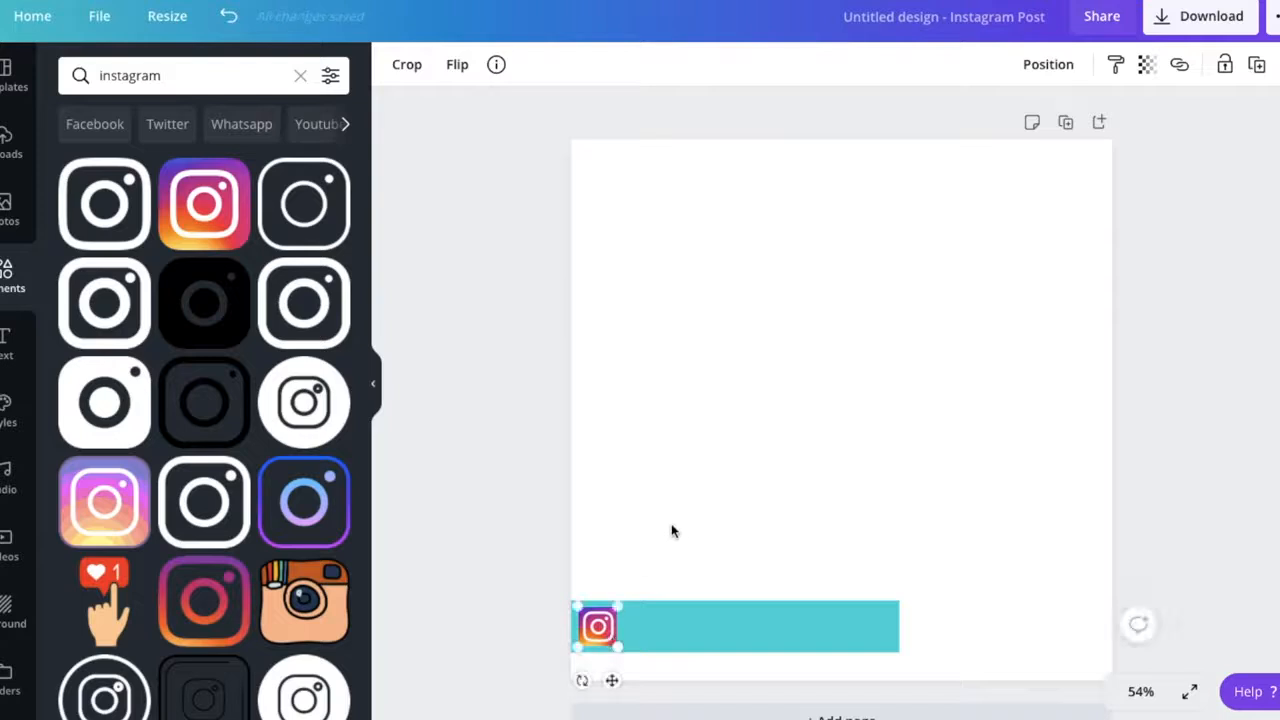
pyautogui.click(674, 529)
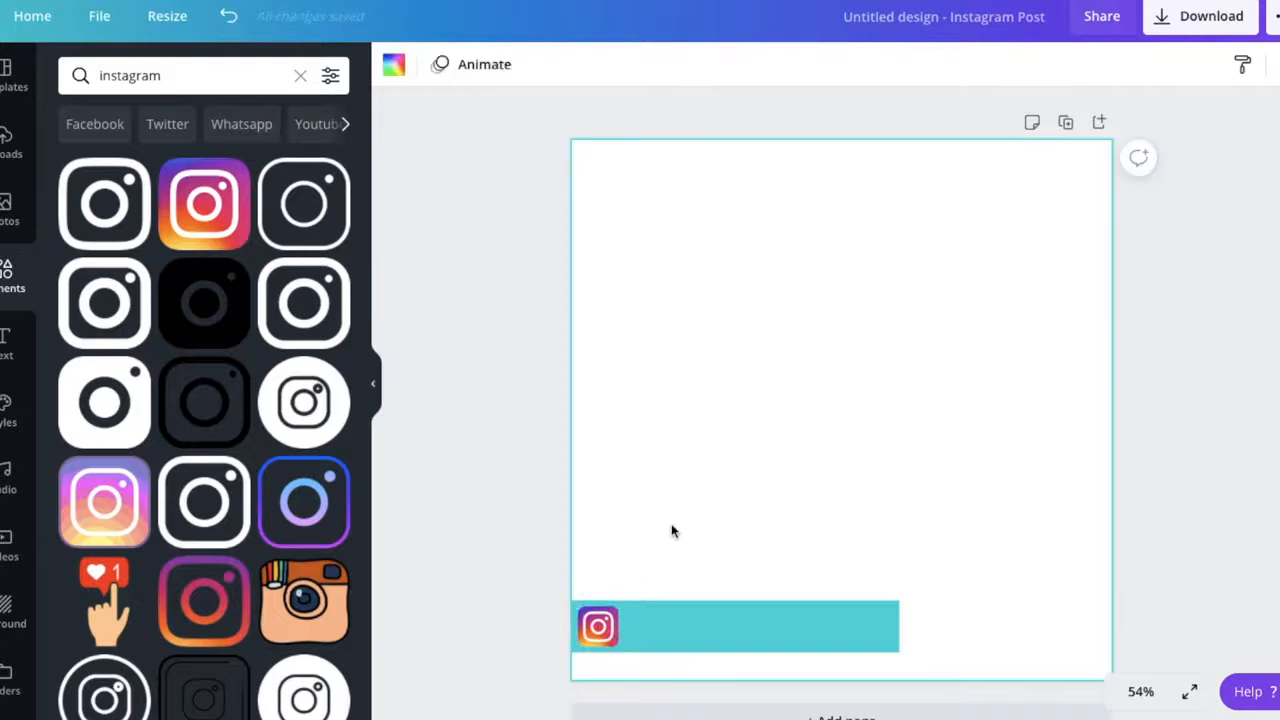
pyautogui.click(15, 337)
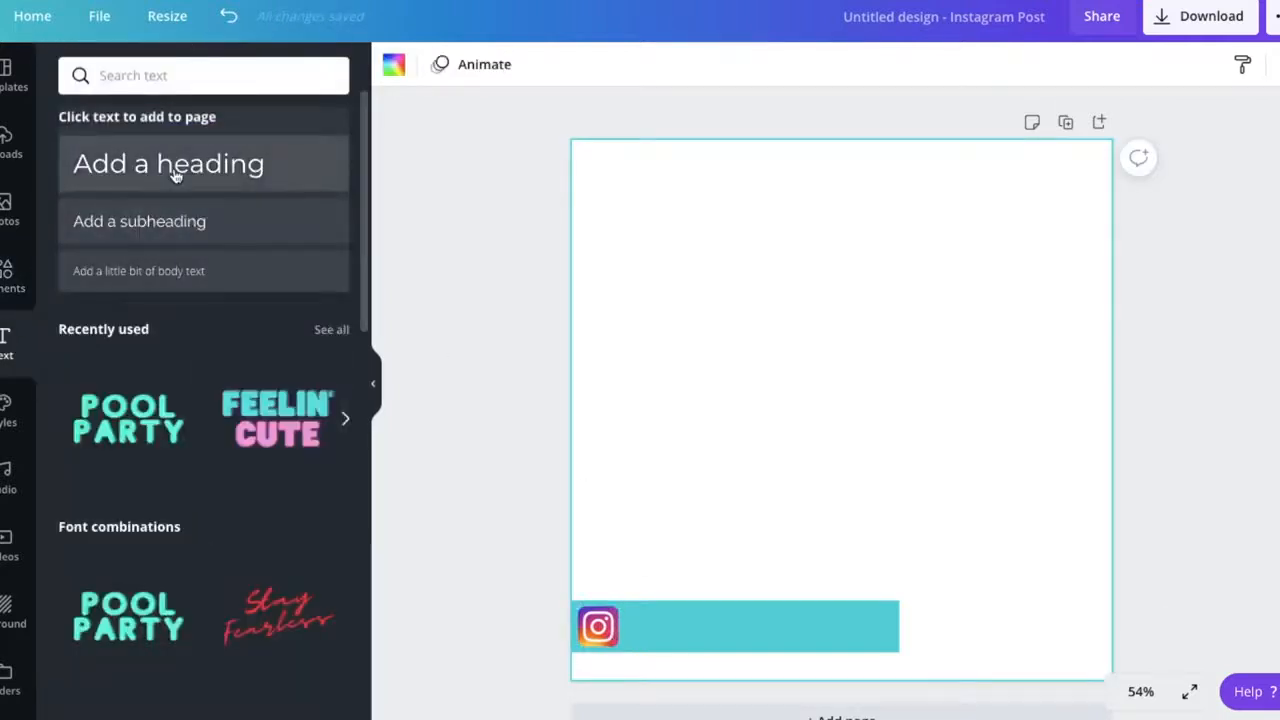
pyautogui.click(173, 180)
pyautogui.doubleClick(800, 410)
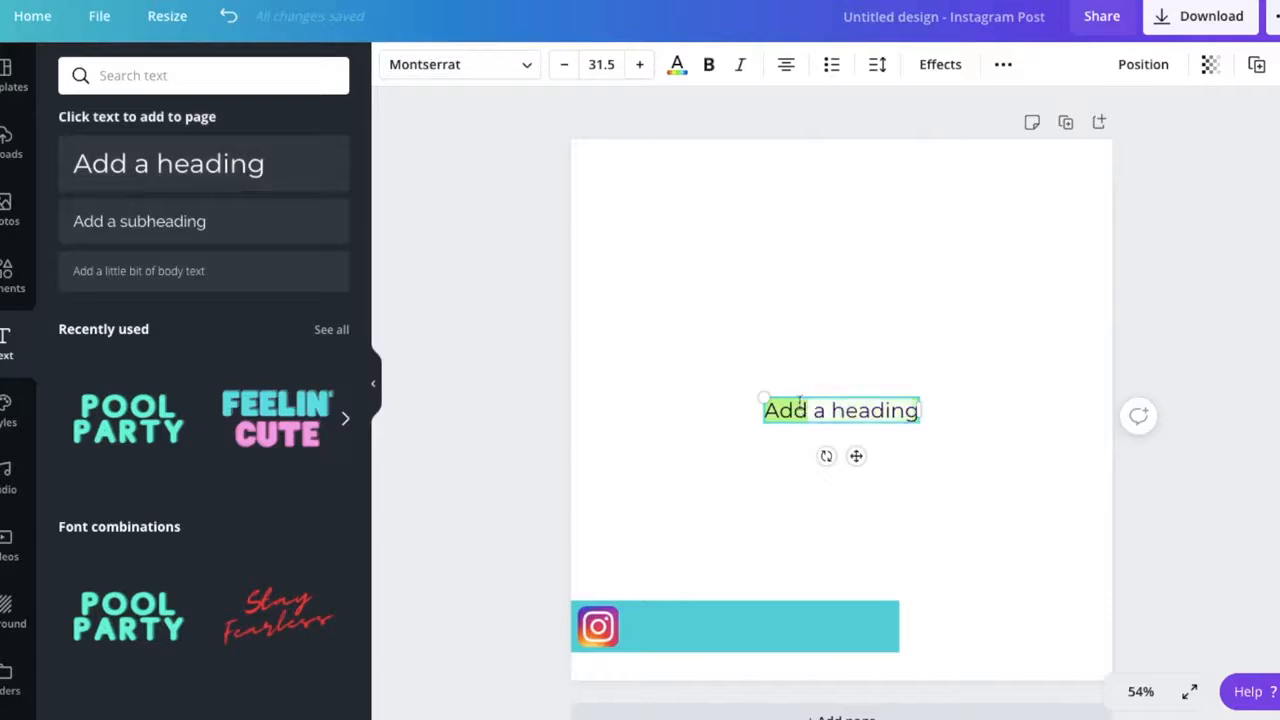
pyautogui.hotkey('ctrl', 'a')
pyautogui.write('@so')
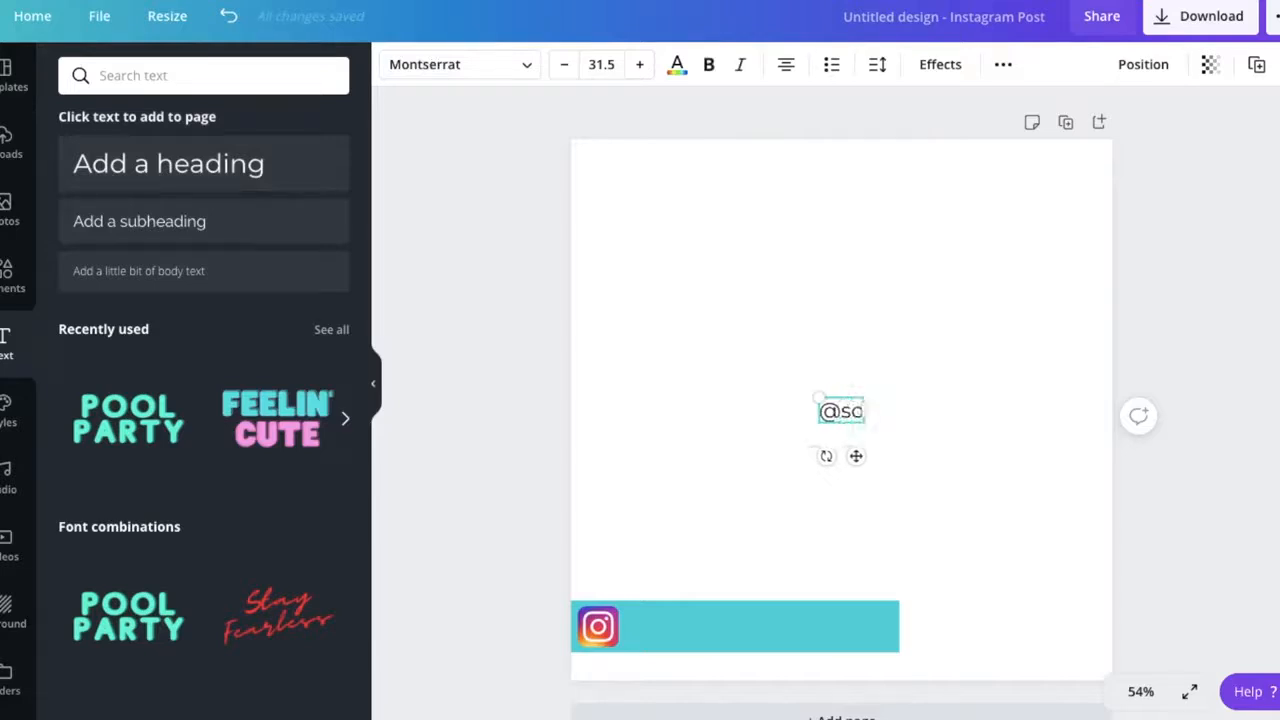
pyautogui.write('cialquestmedia')
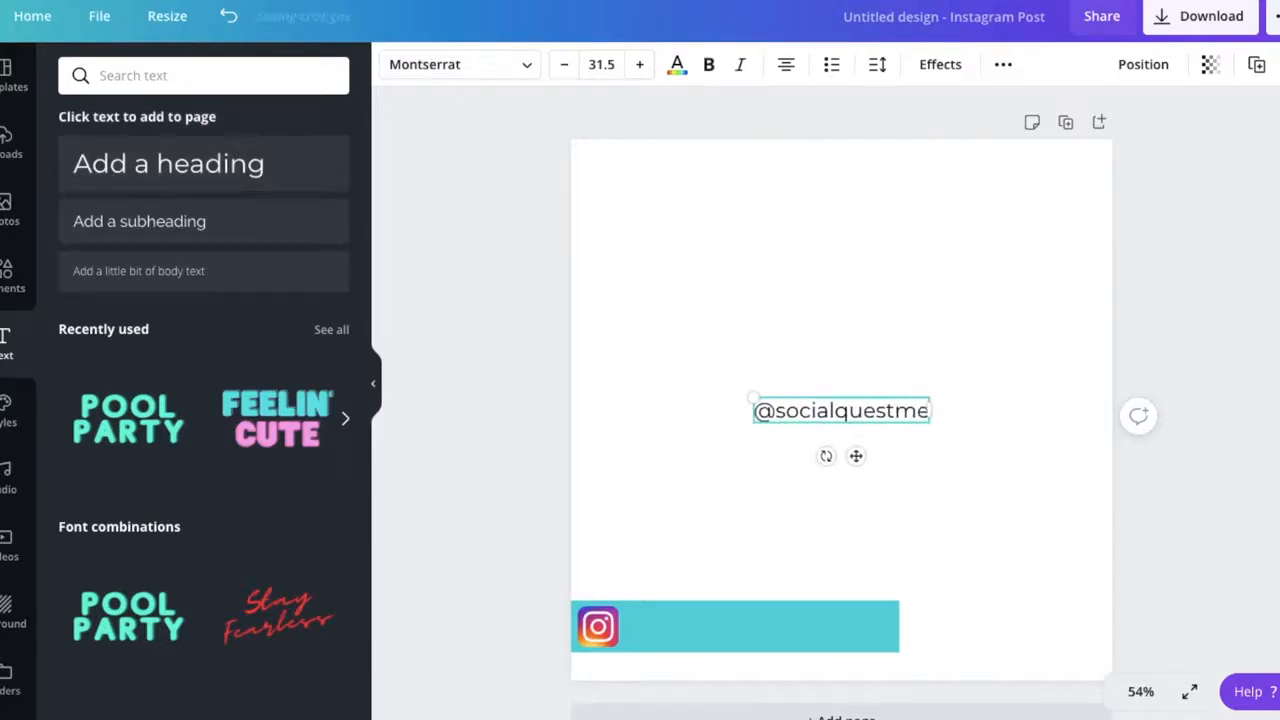
pyautogui.click(863, 337)
pyautogui.moveTo(837, 411); pyautogui.dragTo(729, 624)
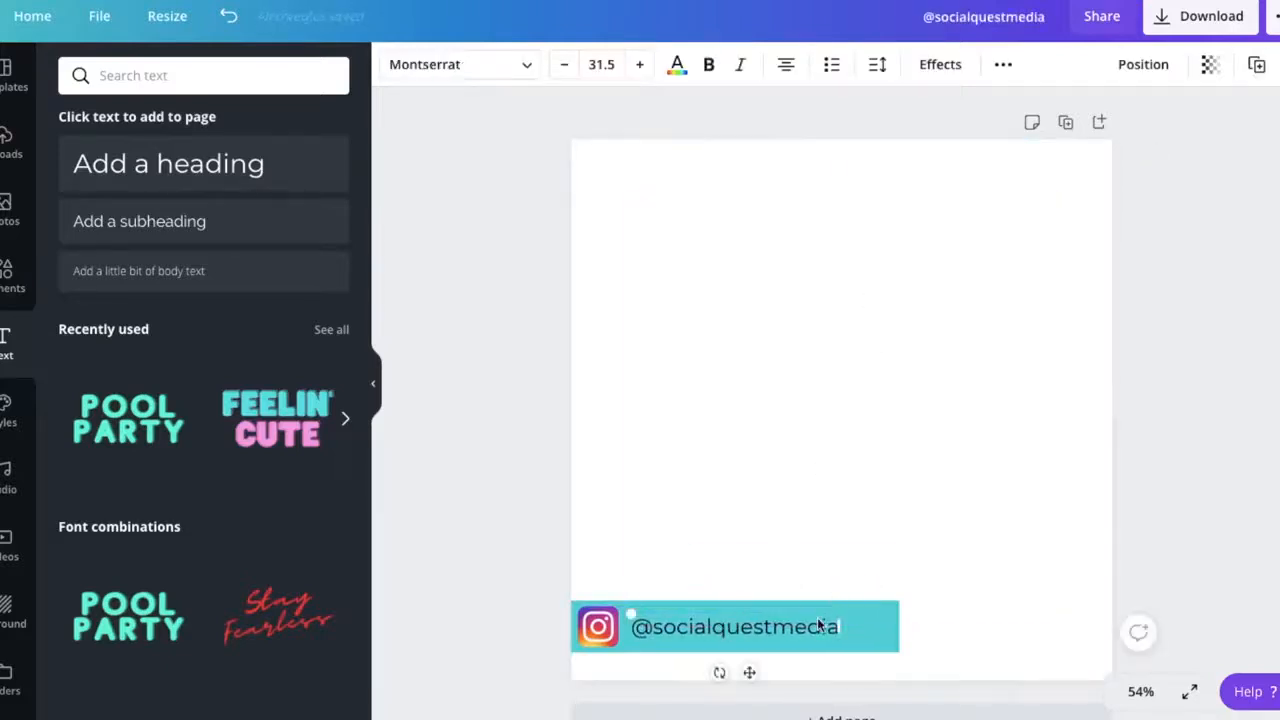
pyautogui.moveTo(858, 615); pyautogui.dragTo(893, 609)
# - Format the handle text in bold Raleway with a white colour
pyautogui.doubleClick(834, 616)
pyautogui.tripleClick(835, 617)
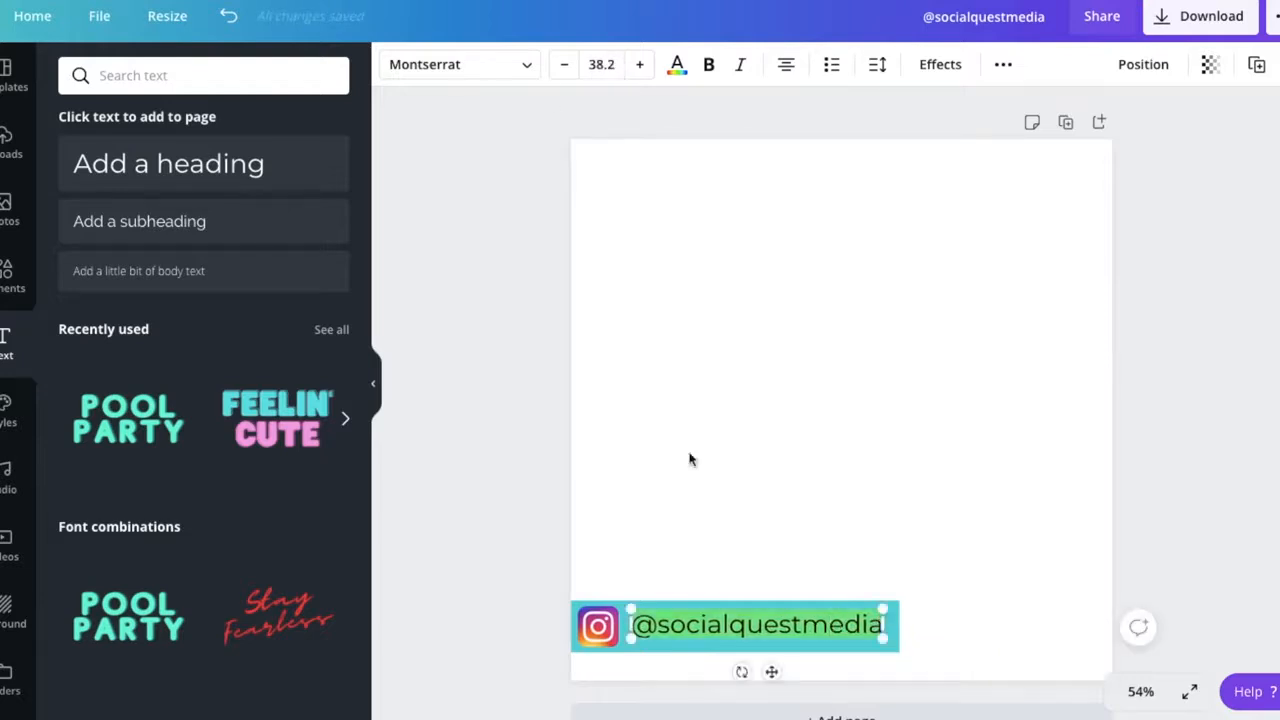
pyautogui.click(528, 64)
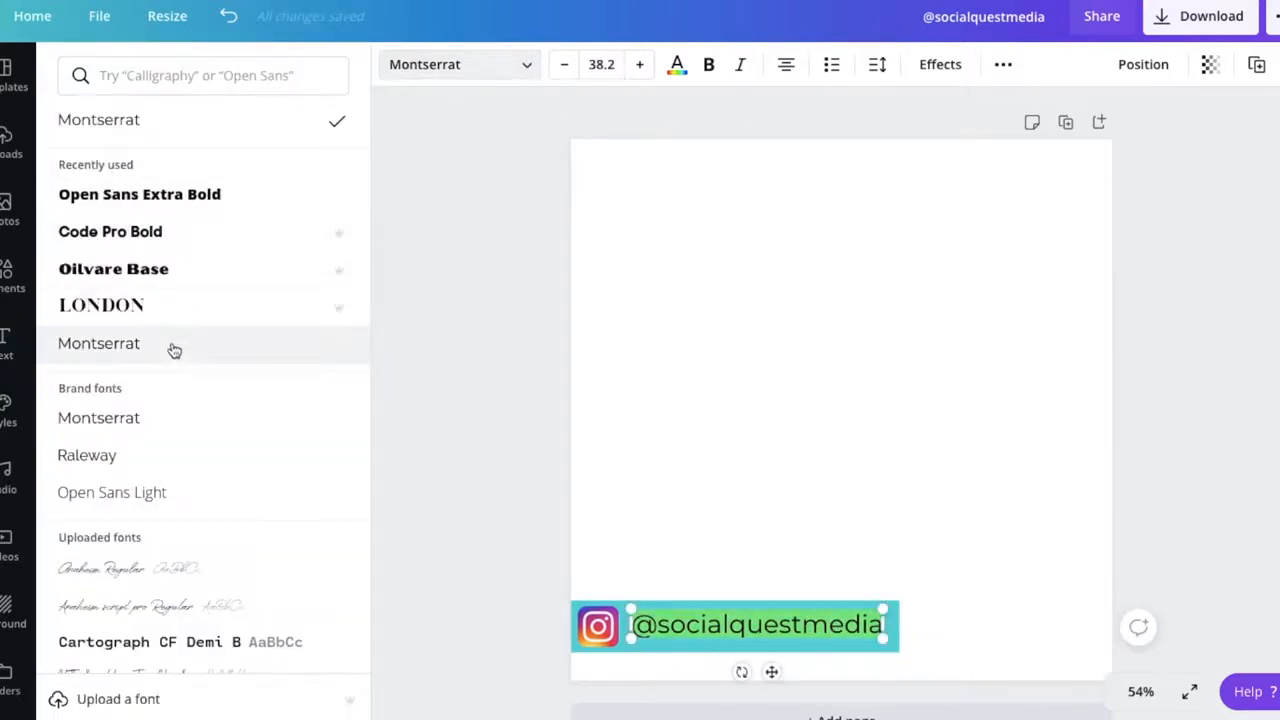
pyautogui.click(157, 450)
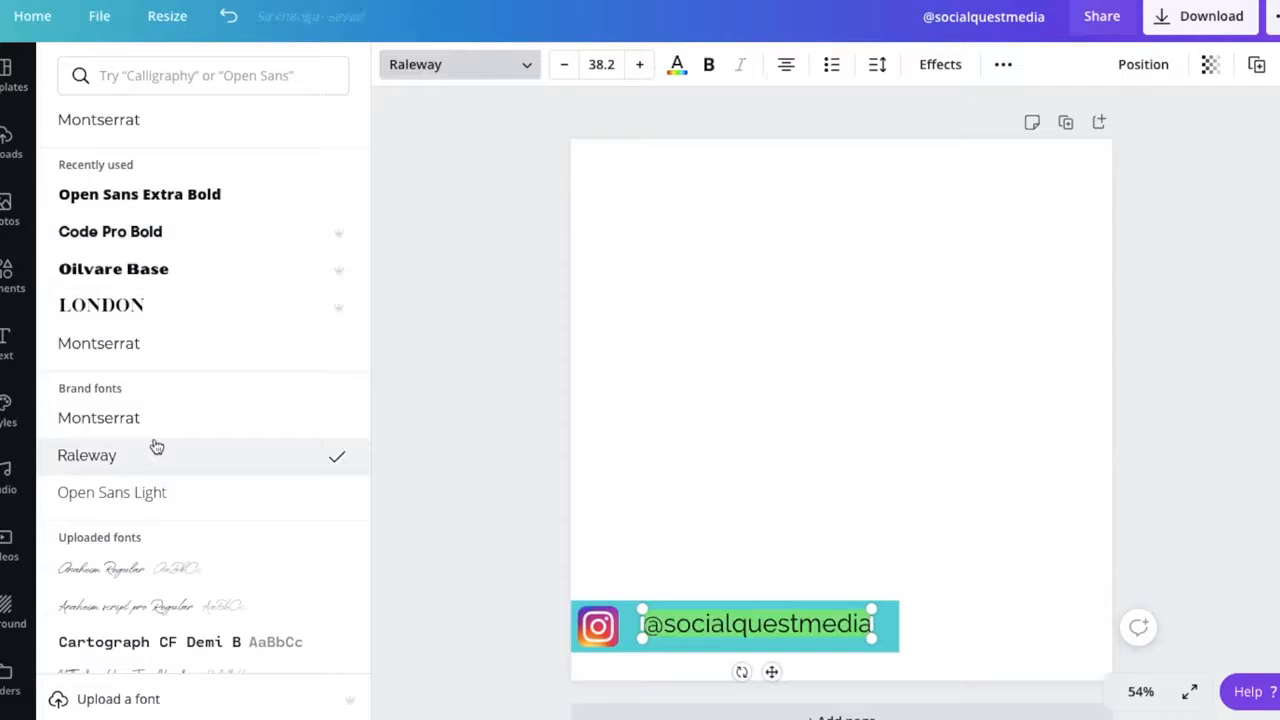
pyautogui.click(711, 64)
pyautogui.click(677, 64)
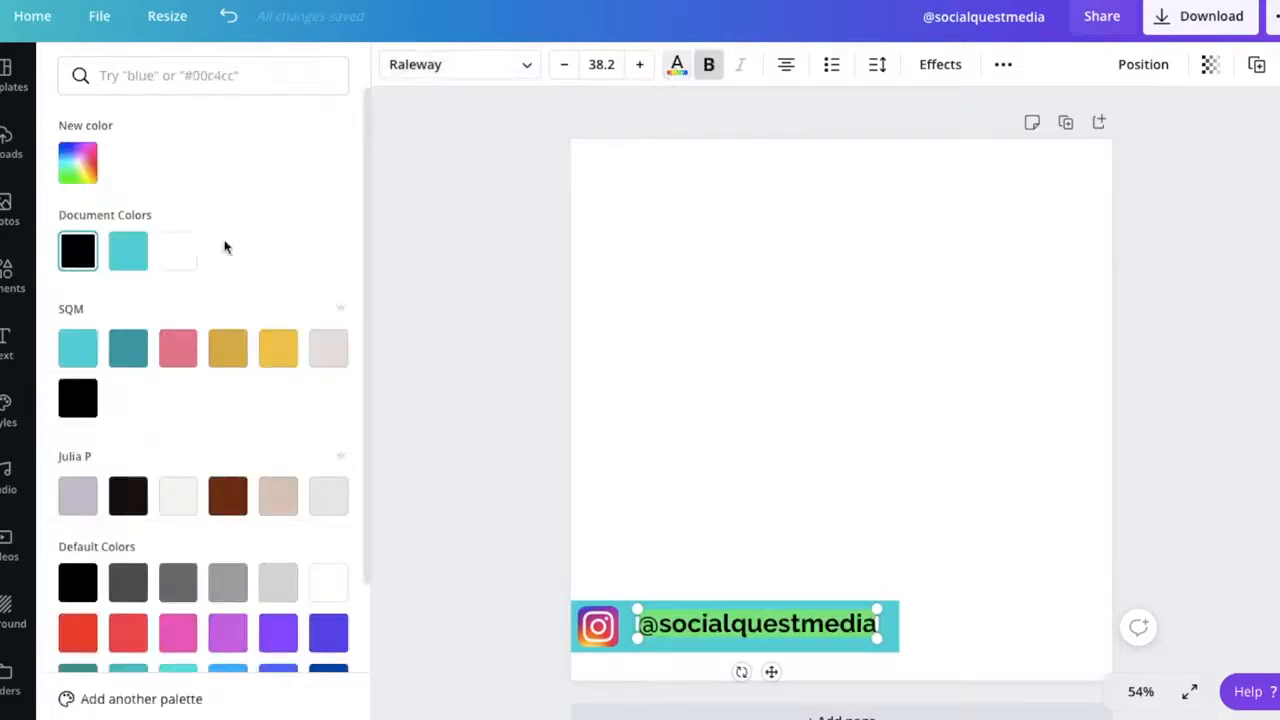
pyautogui.click(174, 262)
# - Shift the handle text closer to the logo, centre it vertically on the bar and enlarge it slightly
pyautogui.moveTo(636, 614); pyautogui.dragTo(607, 586)
pyautogui.click(735, 505)
pyautogui.click(805, 492)
pyautogui.click(771, 622)
pyautogui.moveTo(771, 624); pyautogui.dragTo(775, 627)
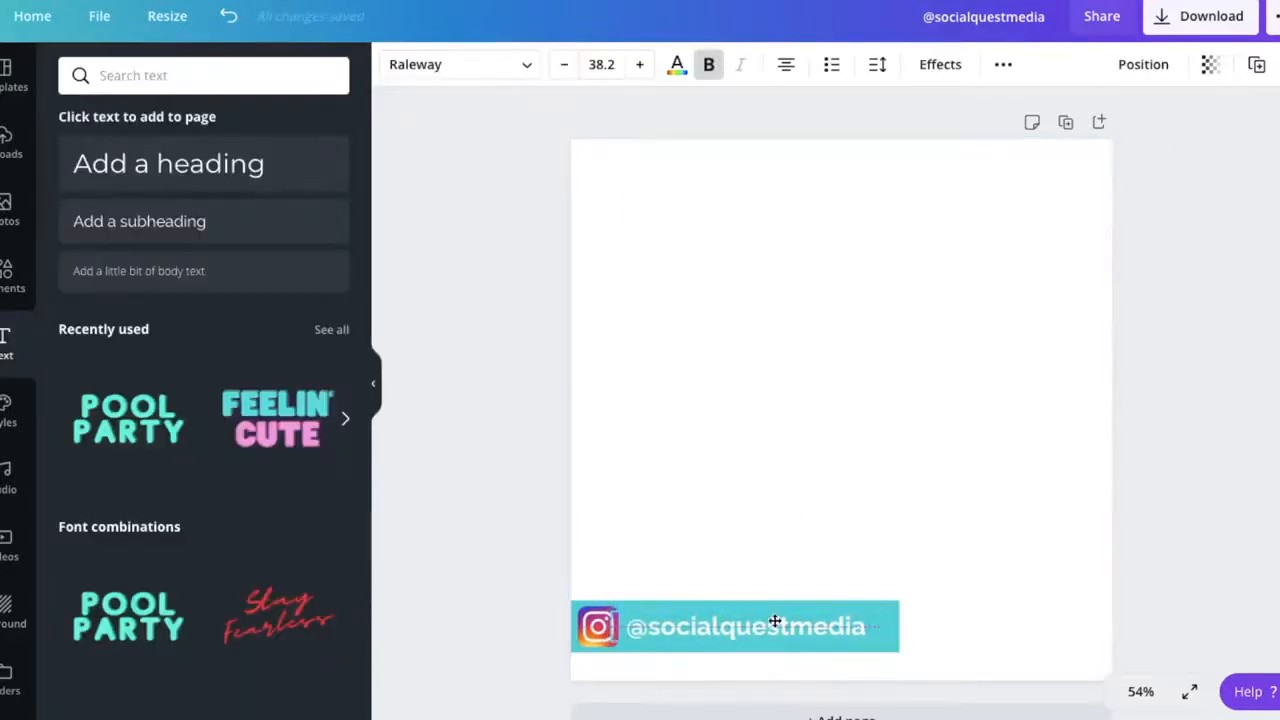
pyautogui.moveTo(887, 610); pyautogui.dragTo(902, 609)
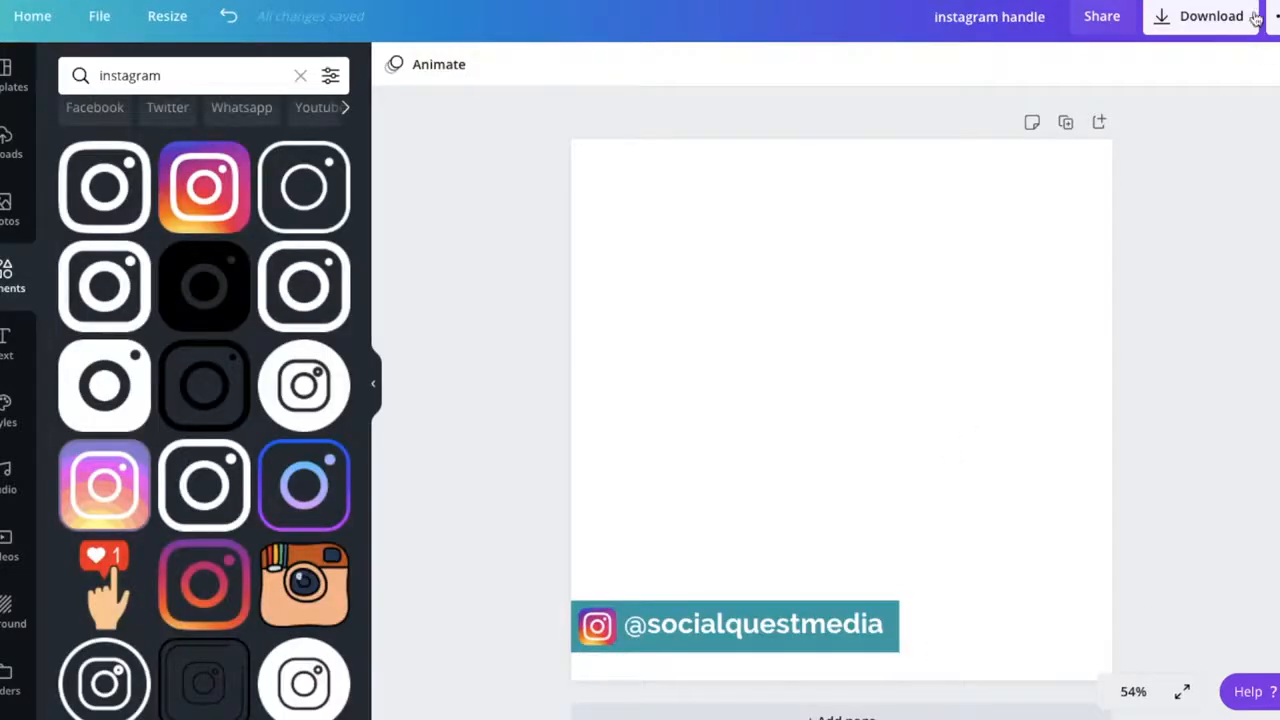
# - Download the design as a PNG with a transparent background
pyautogui.click(1203, 15)
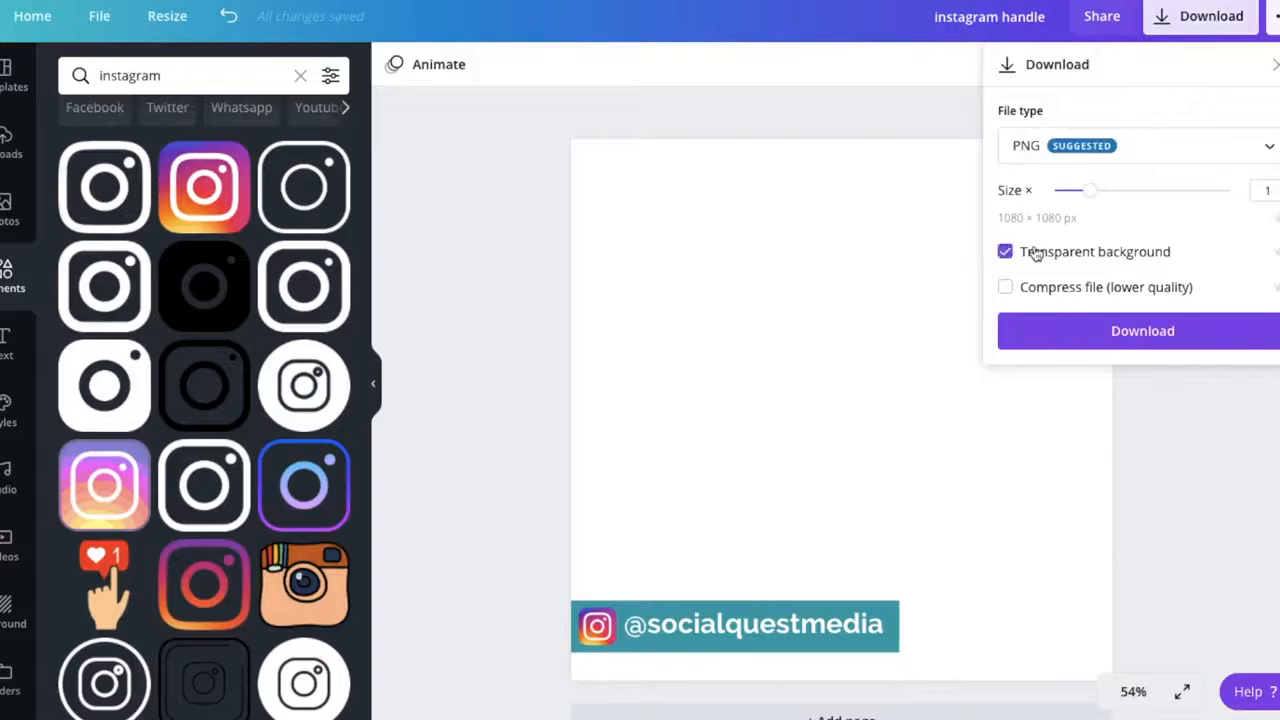
pyautogui.click(1178, 332)
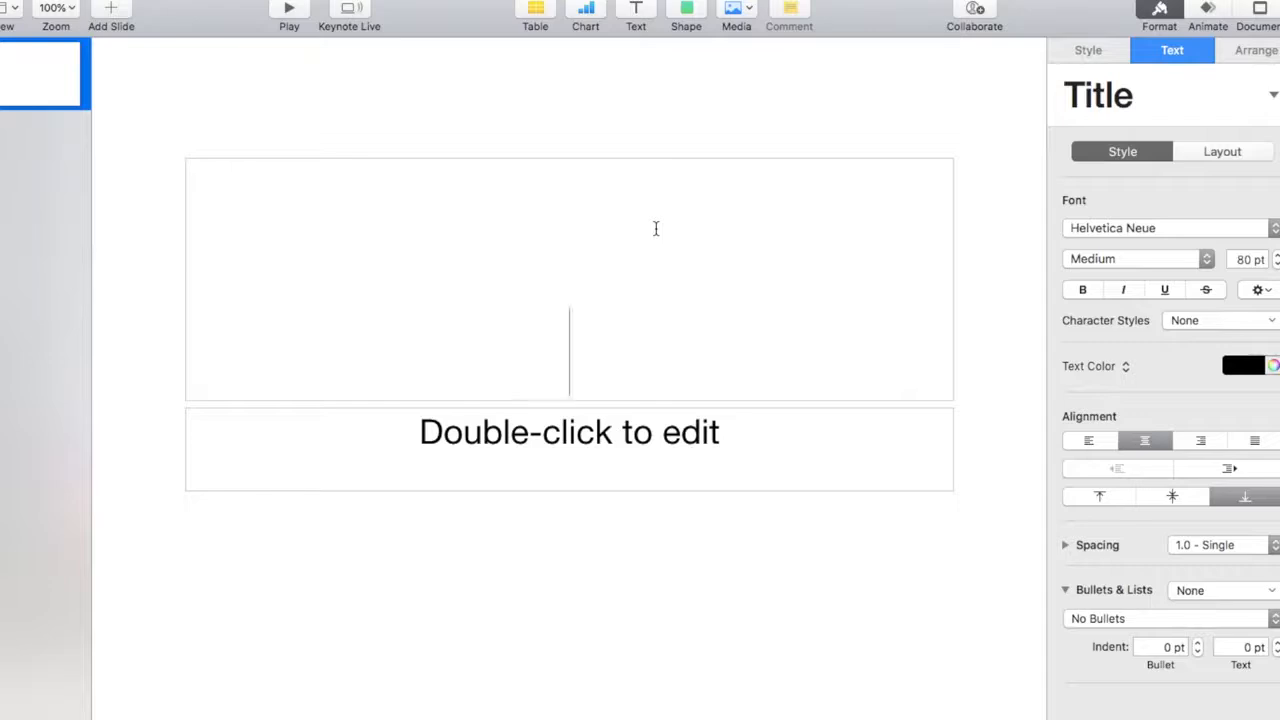
# - In Keynote, delete the title and subtitle placeholders from the slide
pyautogui.click(550, 120)
pyautogui.click(515, 183)
pyautogui.press('Delete')
pyautogui.click(460, 425)
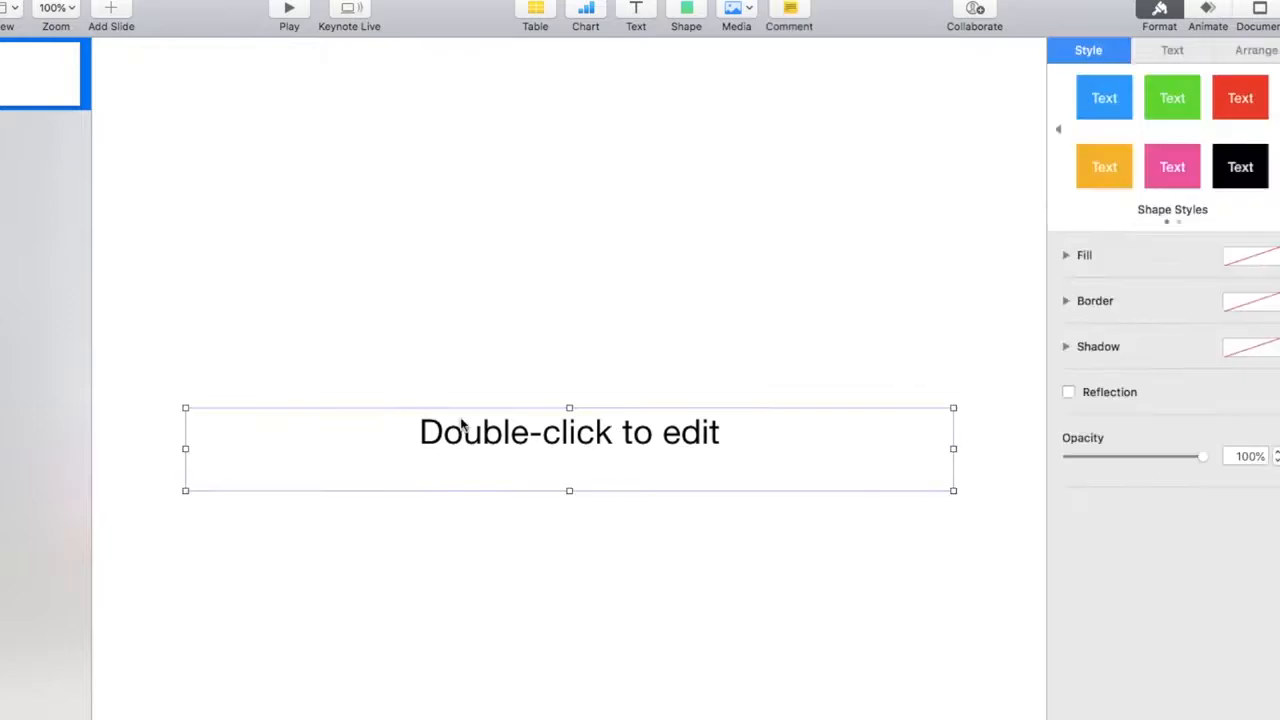
pyautogui.press('Delete')
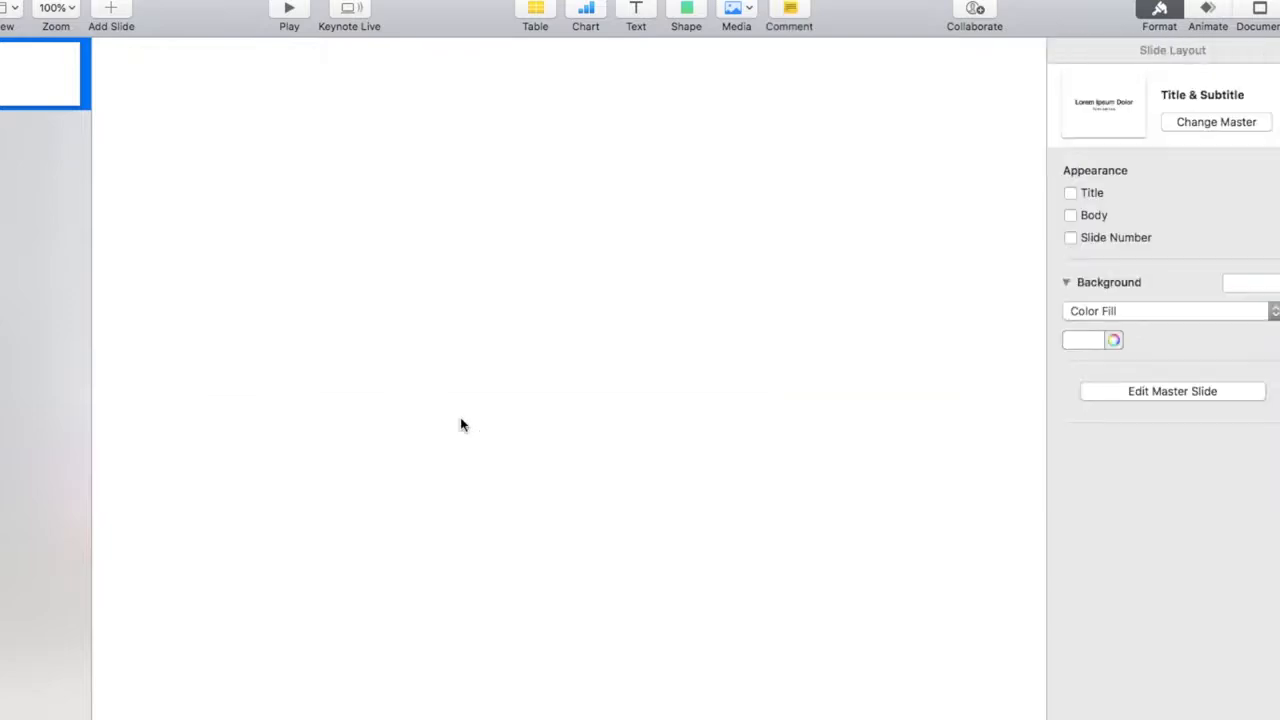
# - Set a custom slide size of 1280 by 720 points for the presentation
pyautogui.click(1266, 14)
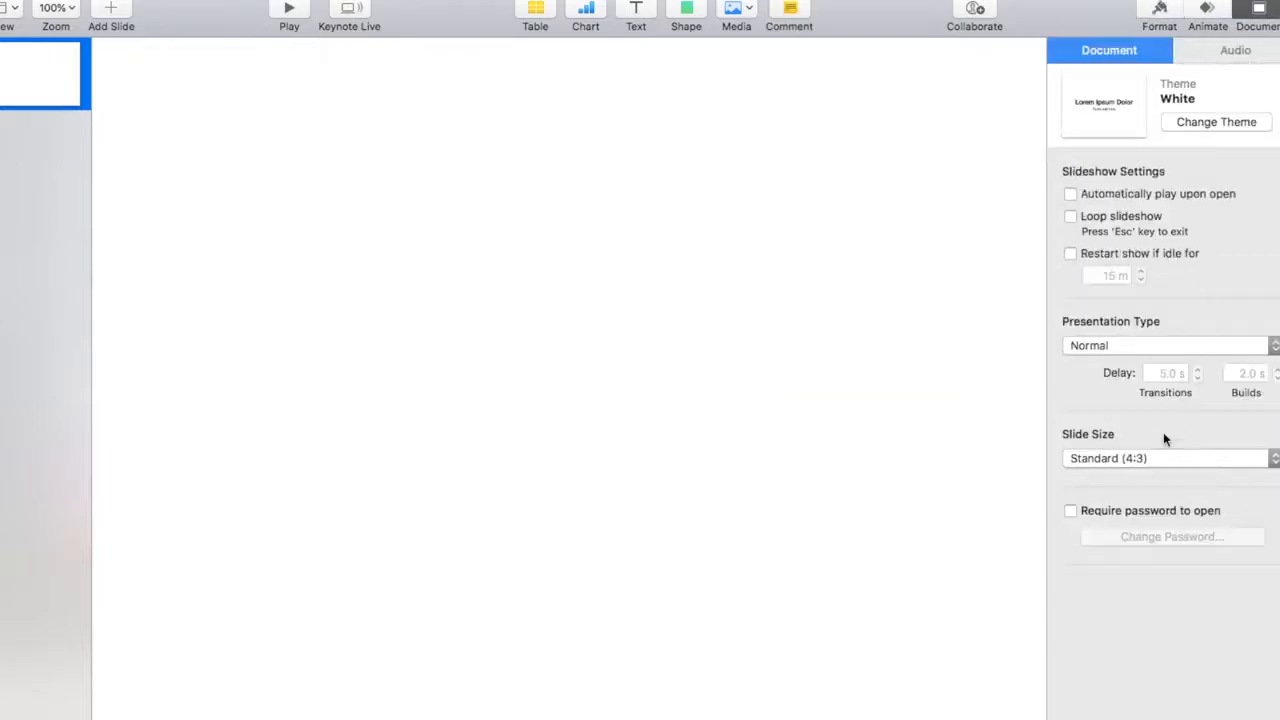
pyautogui.click(1157, 458)
pyautogui.click(1117, 503)
pyautogui.write('1280')
pyautogui.press('Tab')
pyautogui.write('720')
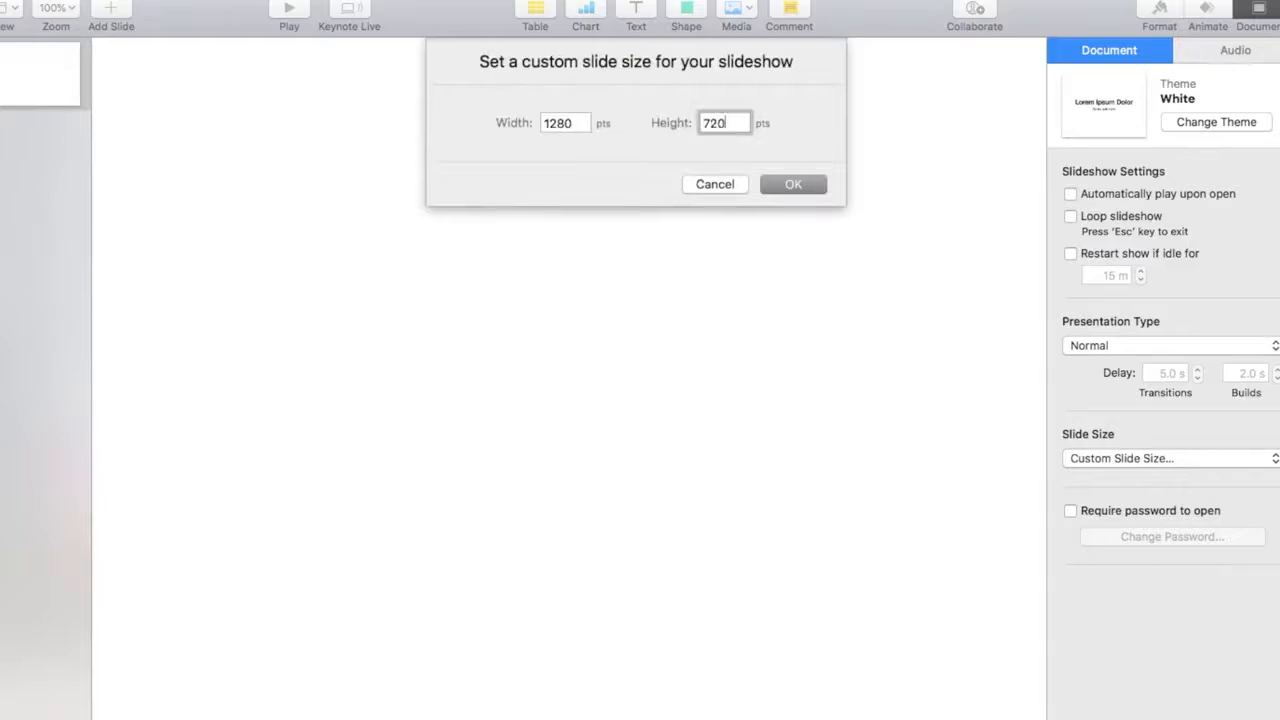
pyautogui.click(791, 184)
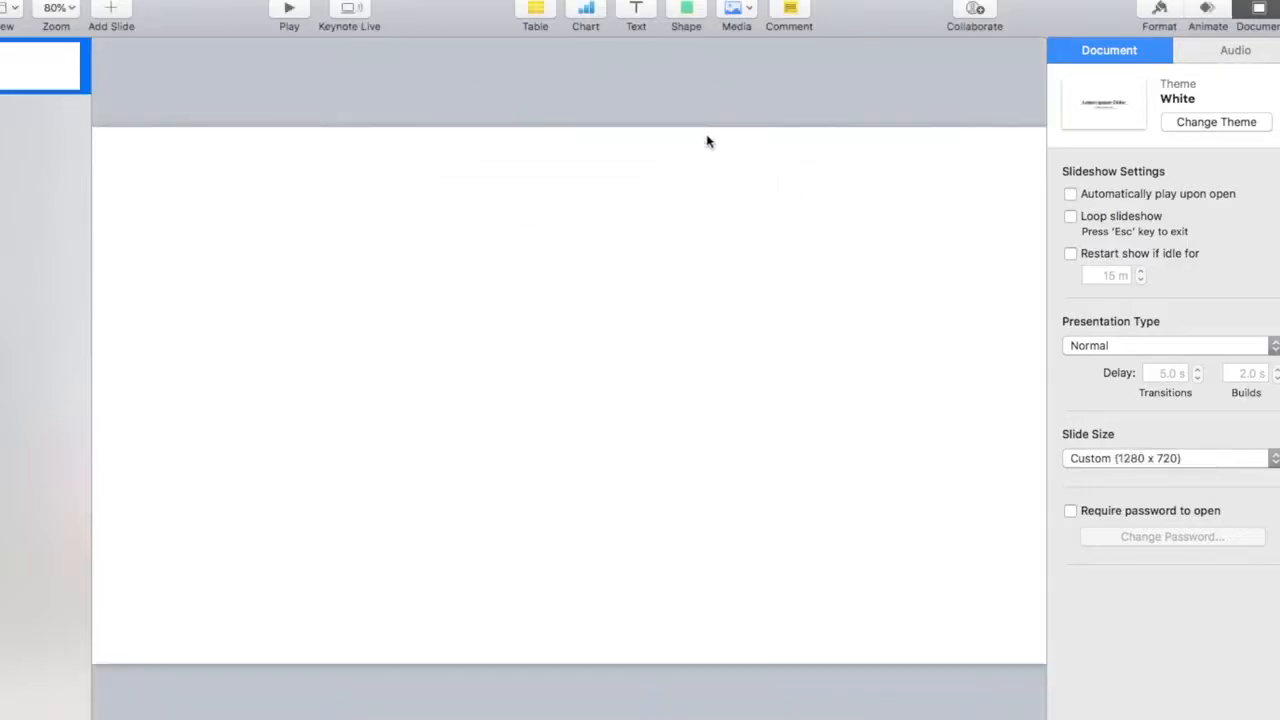
# - Fill the slide background with a bright, fully saturated green from the colour wheel
pyautogui.click(753, 481)
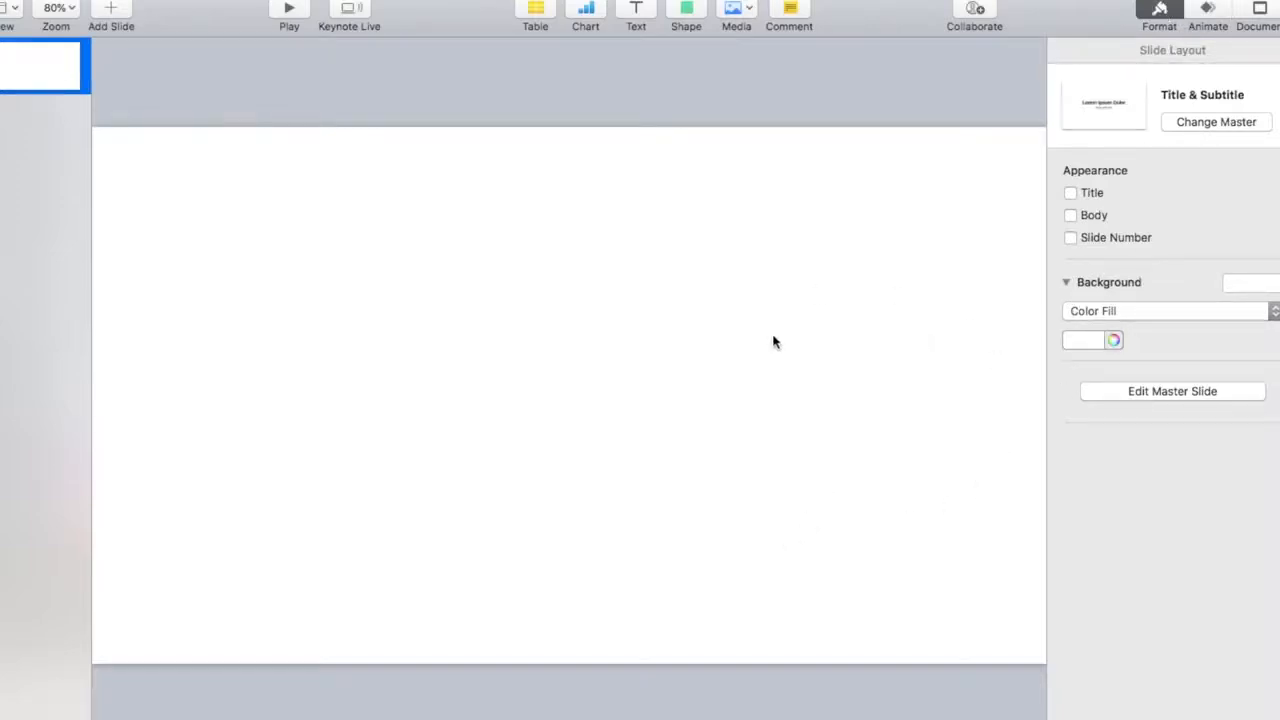
pyautogui.click(1116, 341)
pyautogui.moveTo(960, 305); pyautogui.dragTo(889, 128)
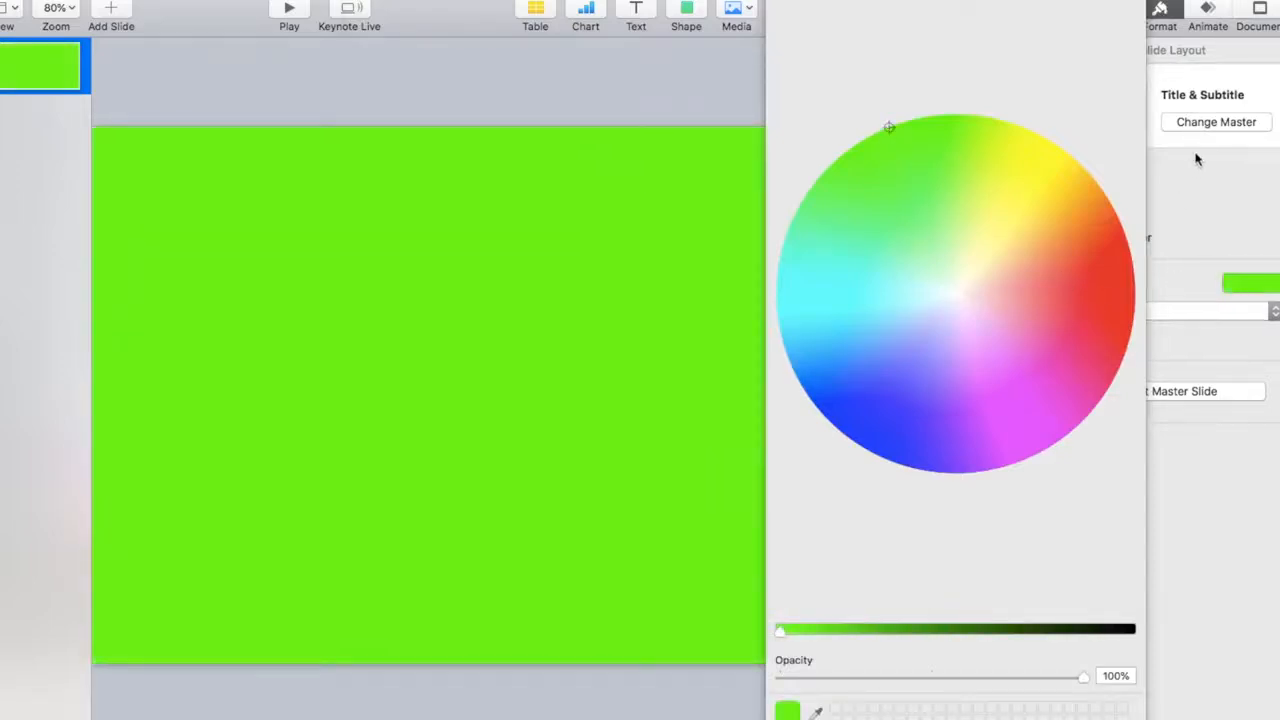
pyautogui.click(775, 2)
# - Insert "instagram handle.png" from Downloads and move it so the handle bar meets the slide's left edge near the bottom
pyautogui.click(746, 17)
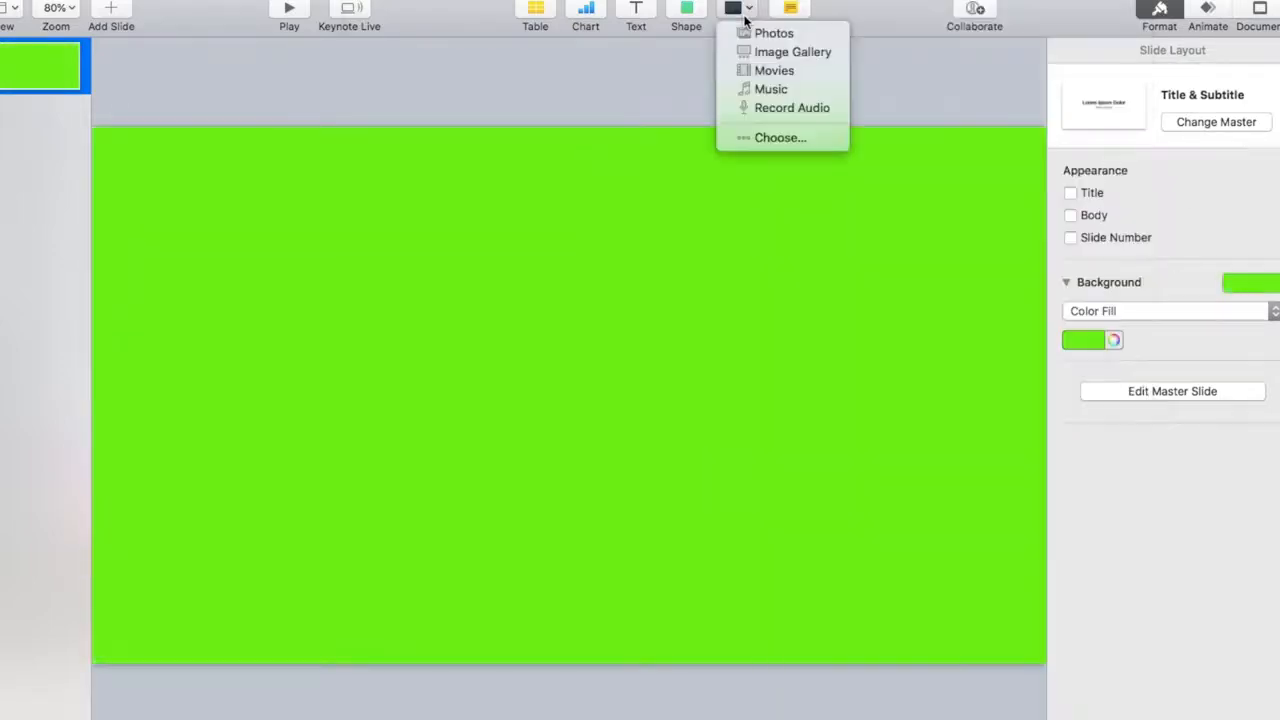
pyautogui.click(750, 135)
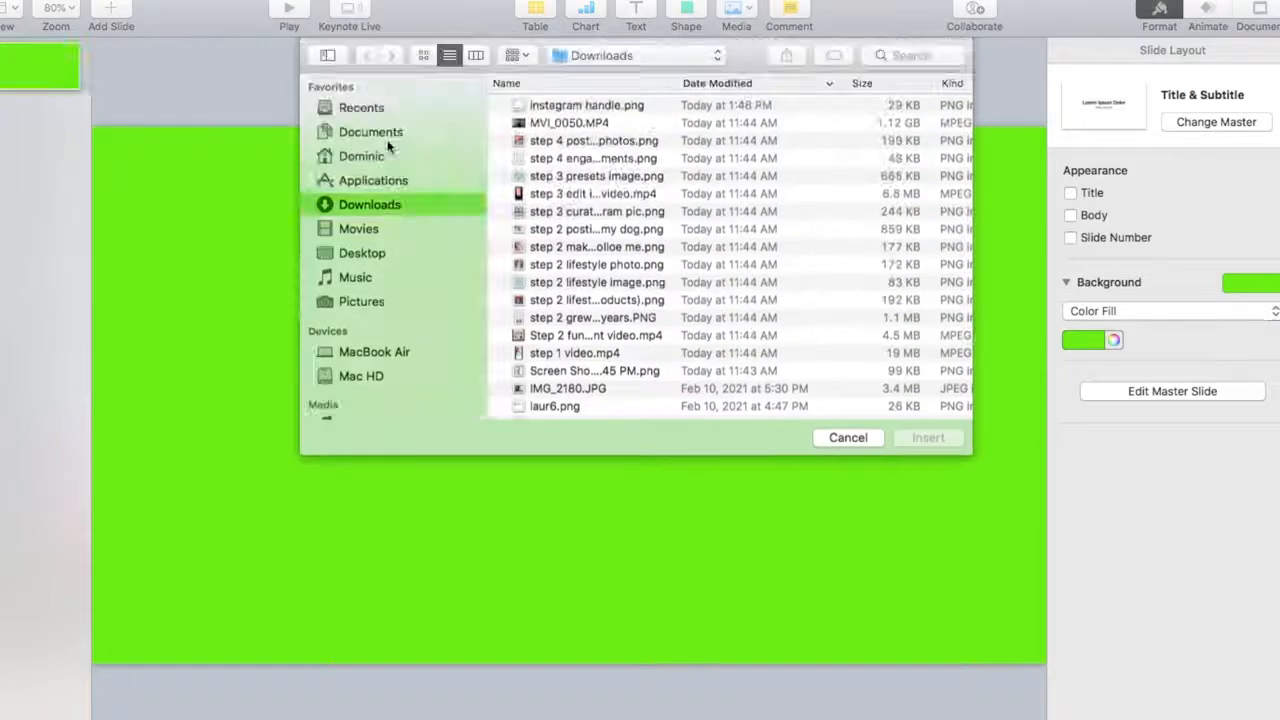
pyautogui.click(582, 104)
pyautogui.doubleClick(582, 104)
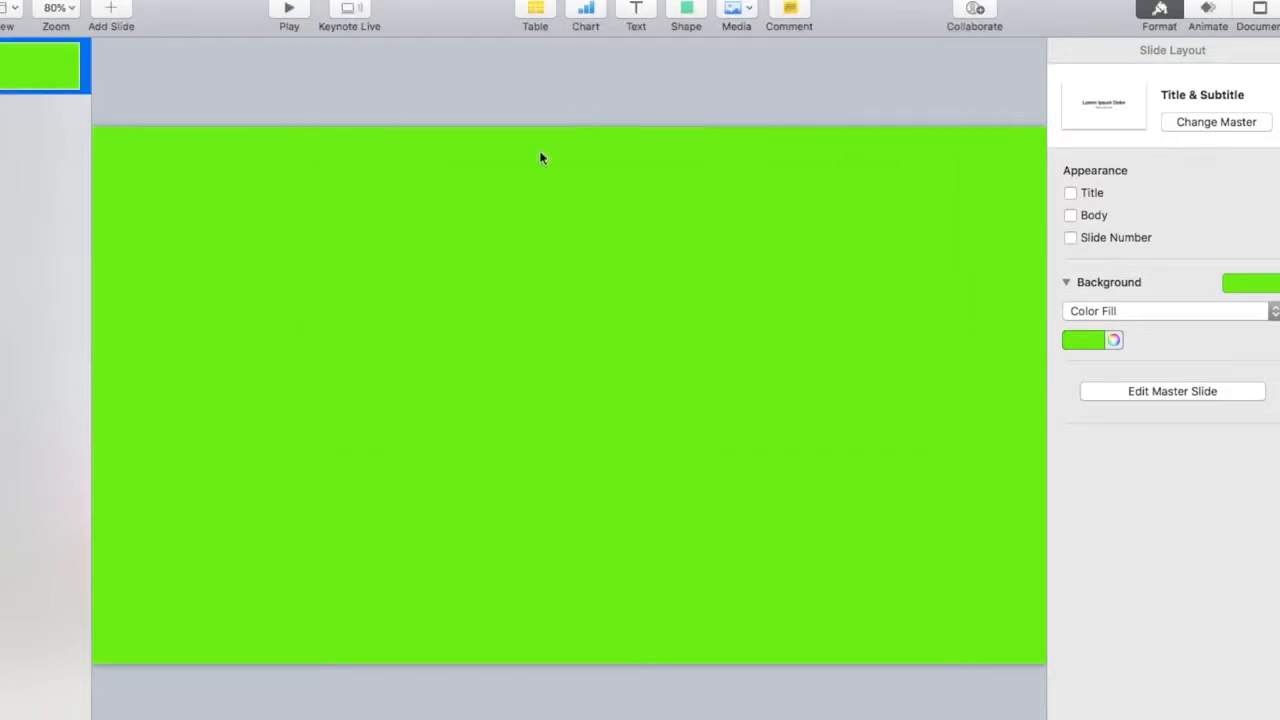
pyautogui.moveTo(393, 612); pyautogui.dragTo(183, 623)
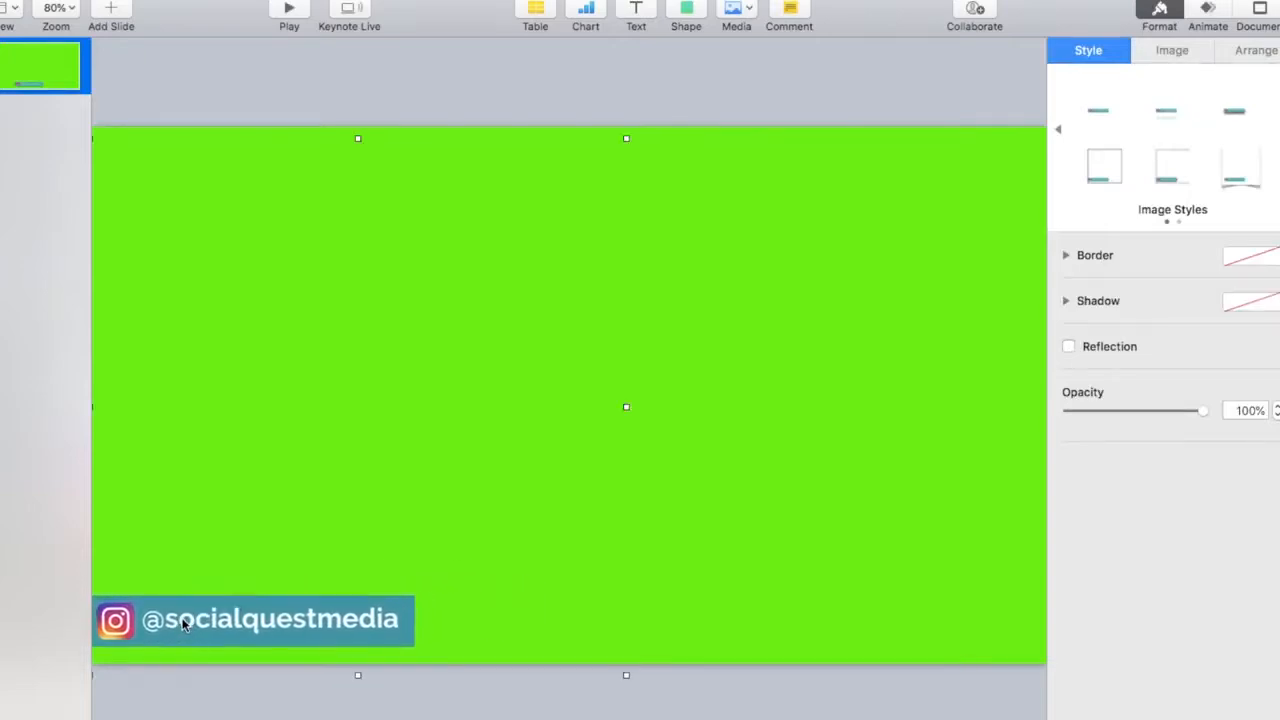
# - Shrink the Instagram handle image and place it against the slide's left edge near the bottom
pyautogui.moveTo(415, 607); pyautogui.dragTo(241, 610)
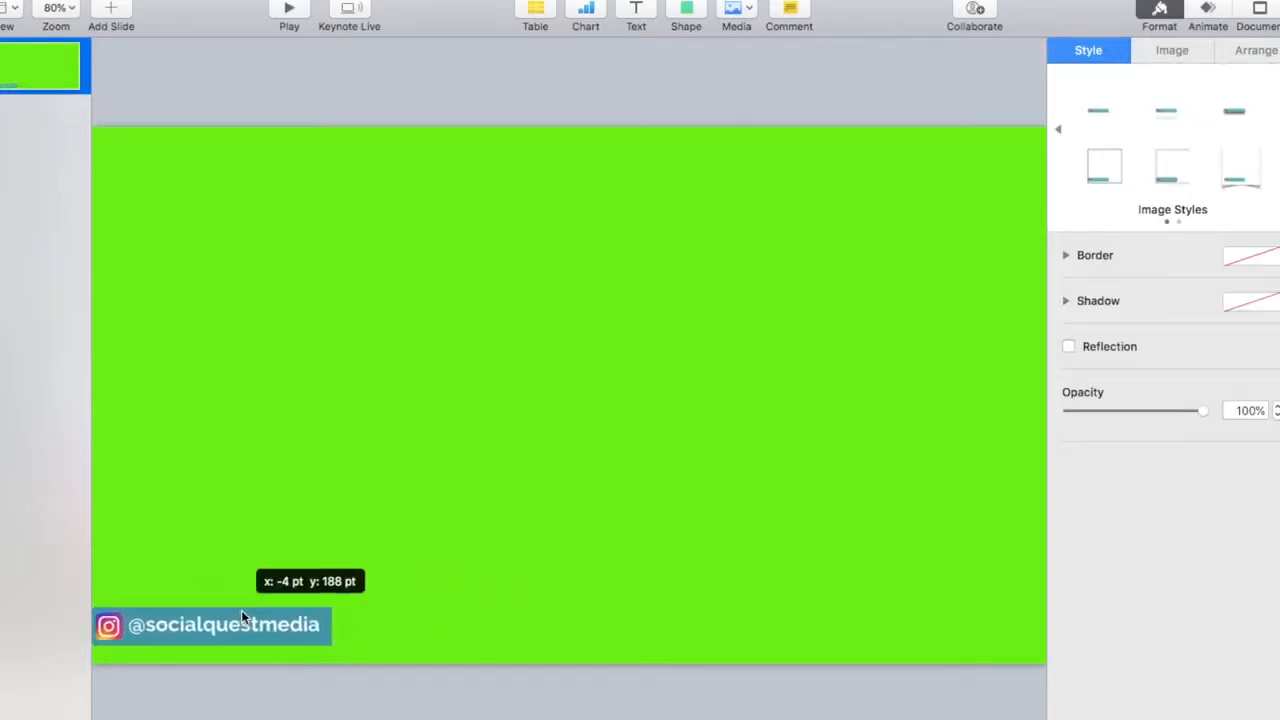
pyautogui.click(511, 88)
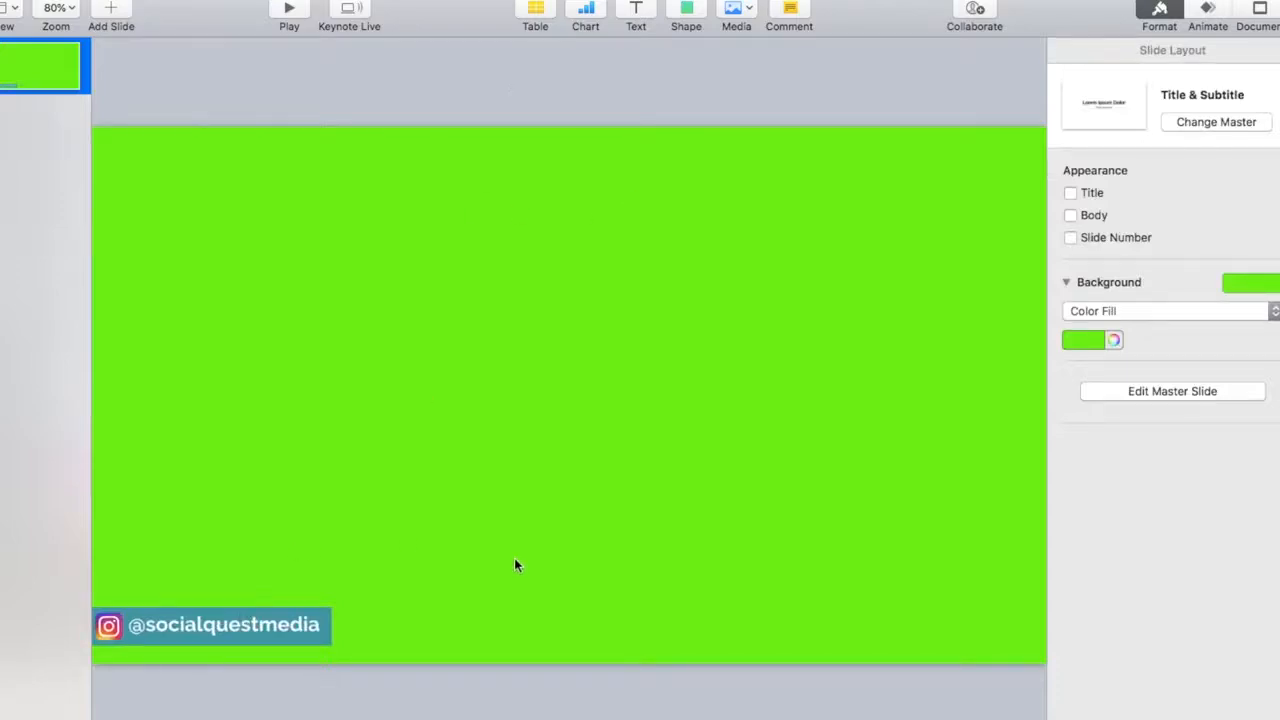
# - Add a left-to-right Move In build to the handle image with a 5.00 s duration and Bounce off, and preview it
pyautogui.click(210, 633)
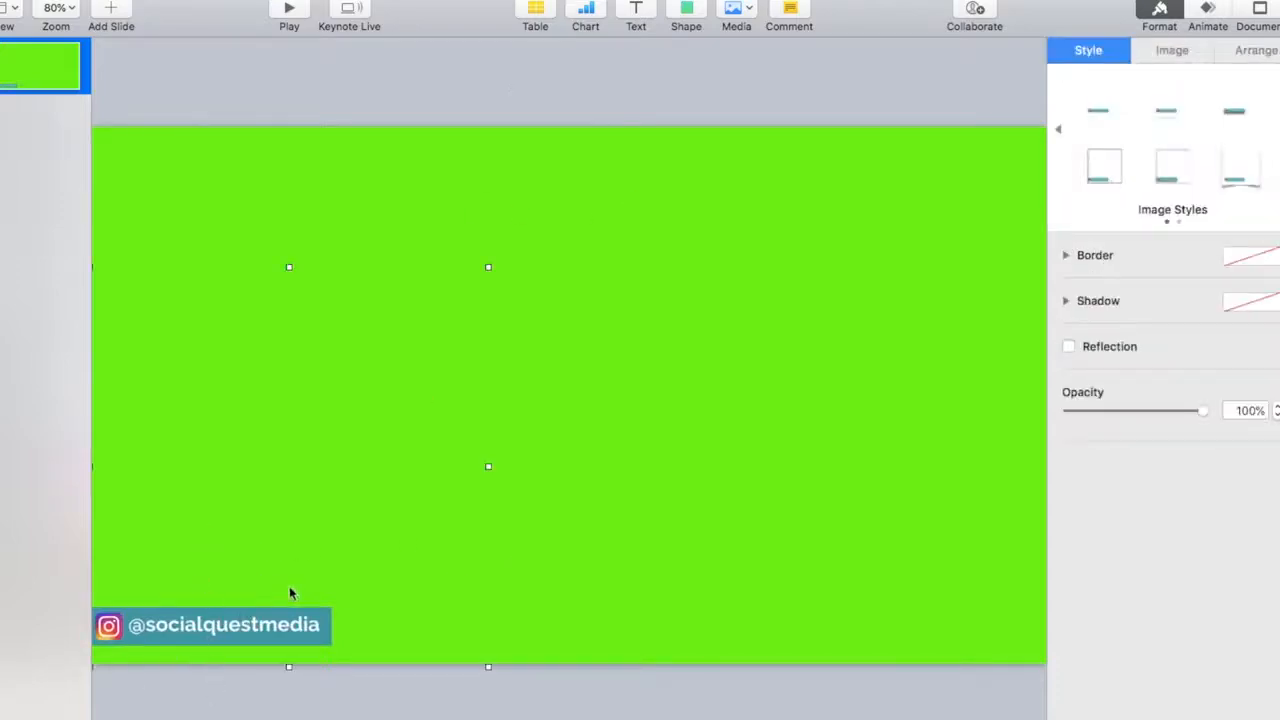
pyautogui.click(1208, 12)
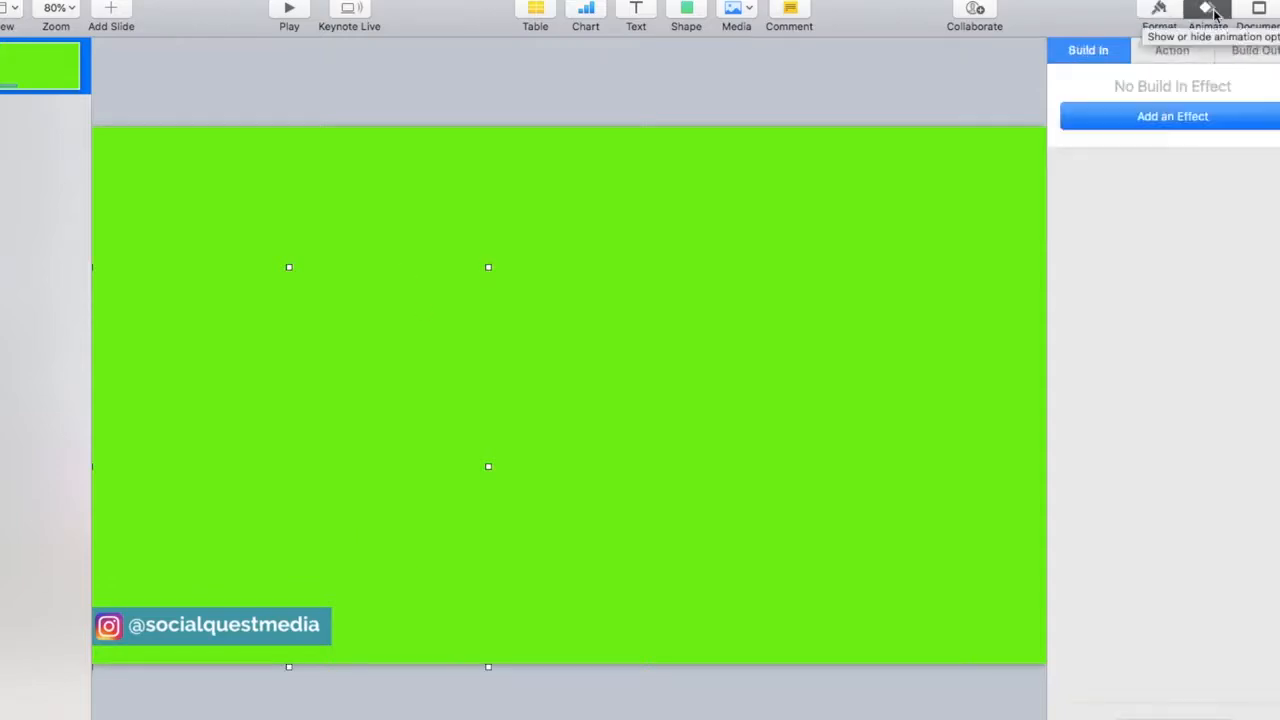
pyautogui.click(1195, 117)
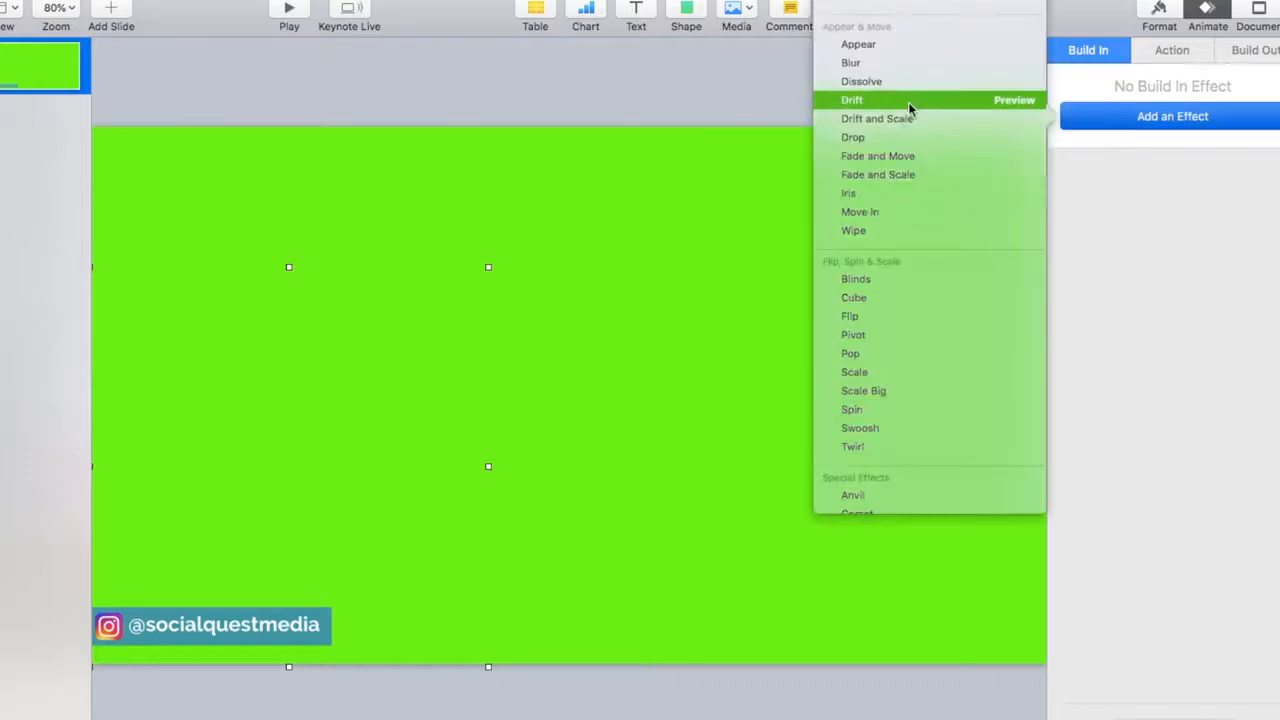
pyautogui.click(877, 212)
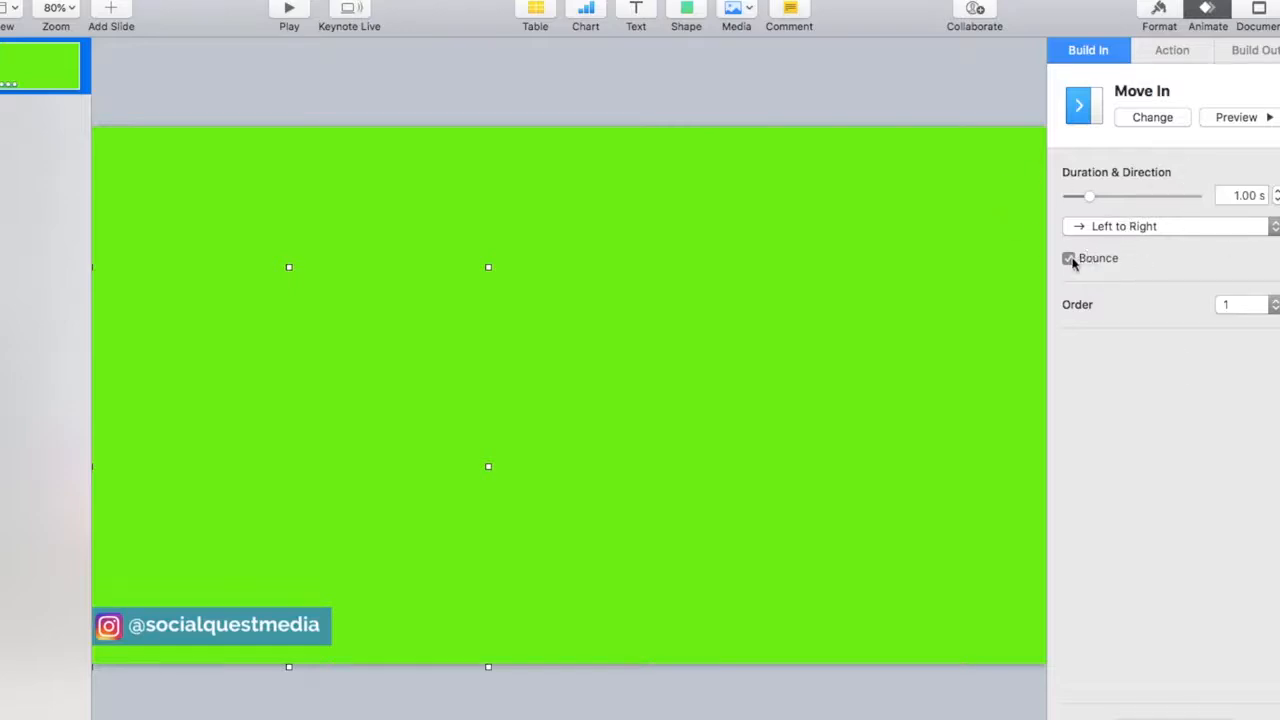
pyautogui.moveTo(1091, 199); pyautogui.dragTo(1126, 205)
pyautogui.click(1263, 117)
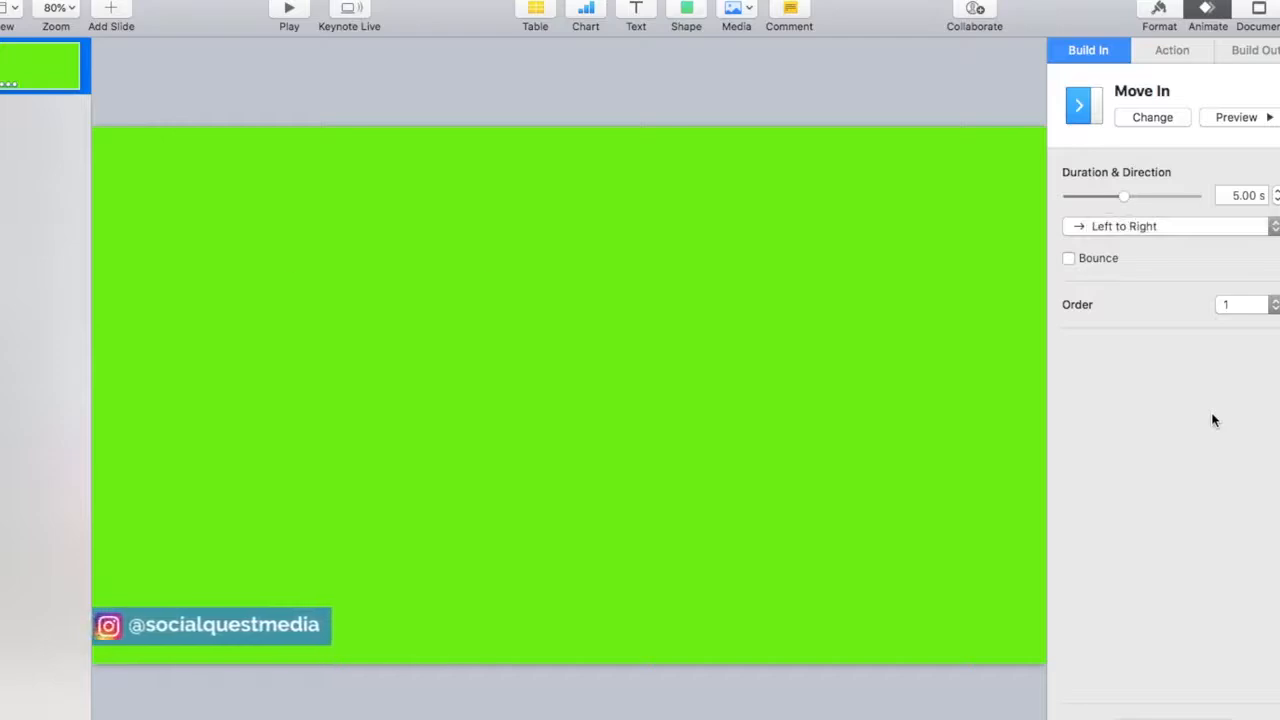
# - Add a Pop action to the handle image with its scale at 101% and duration at 0.40 s
pyautogui.click(1180, 53)
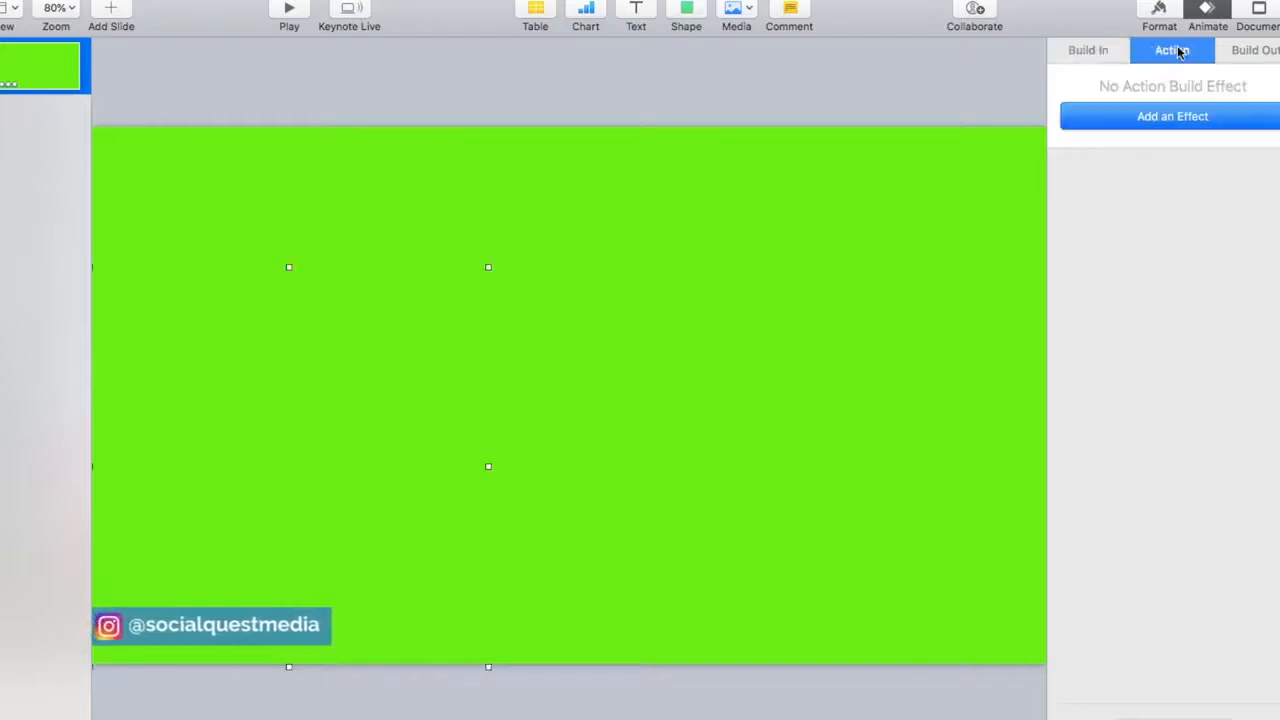
pyautogui.click(1171, 118)
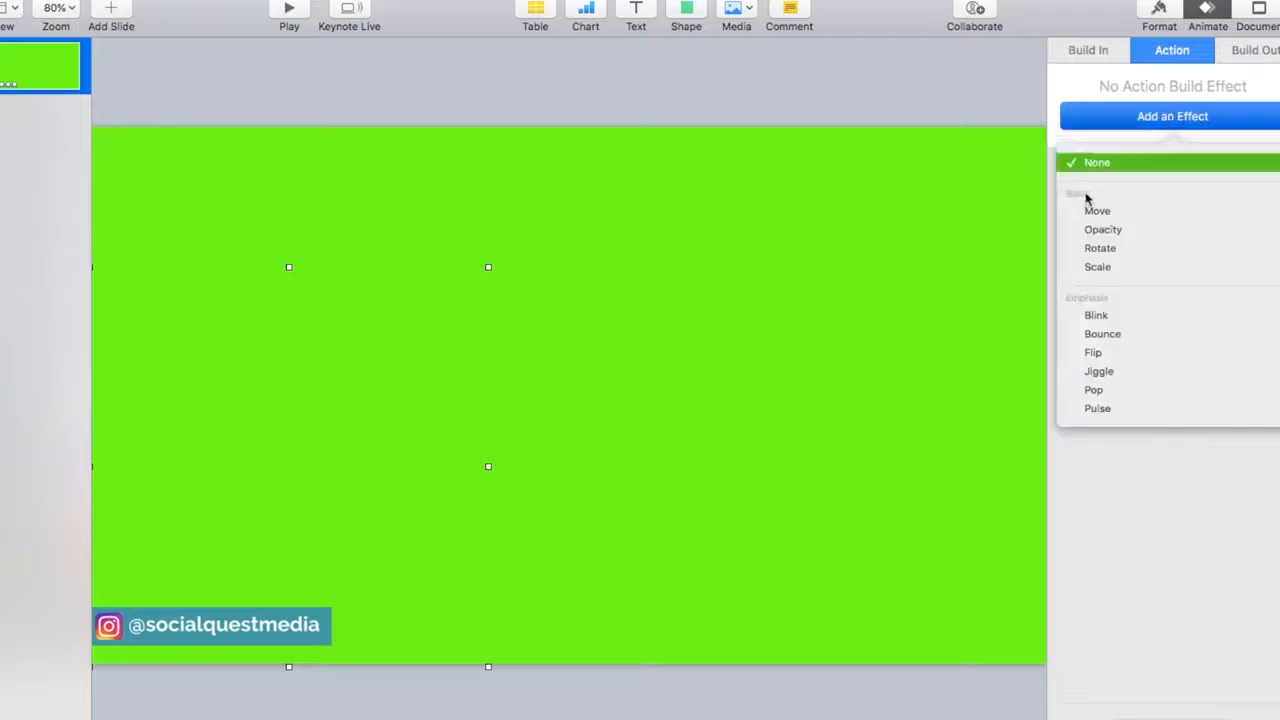
pyautogui.click(1108, 392)
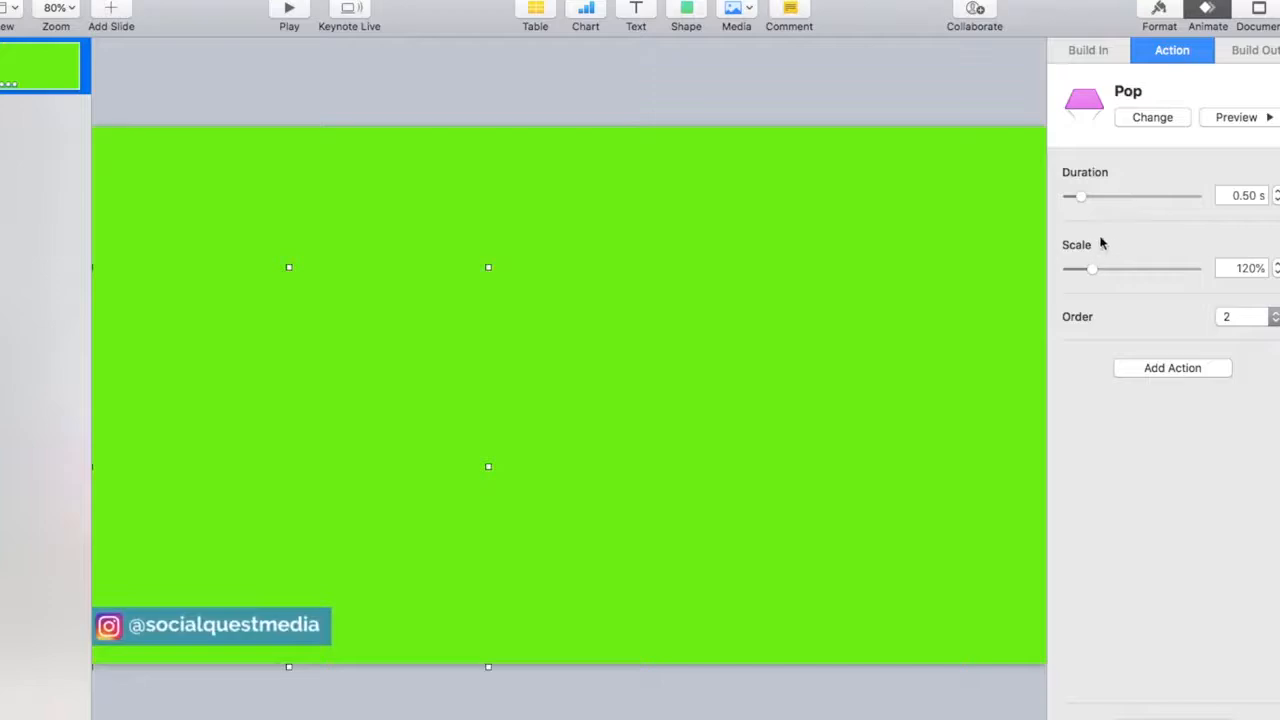
pyautogui.click(1263, 117)
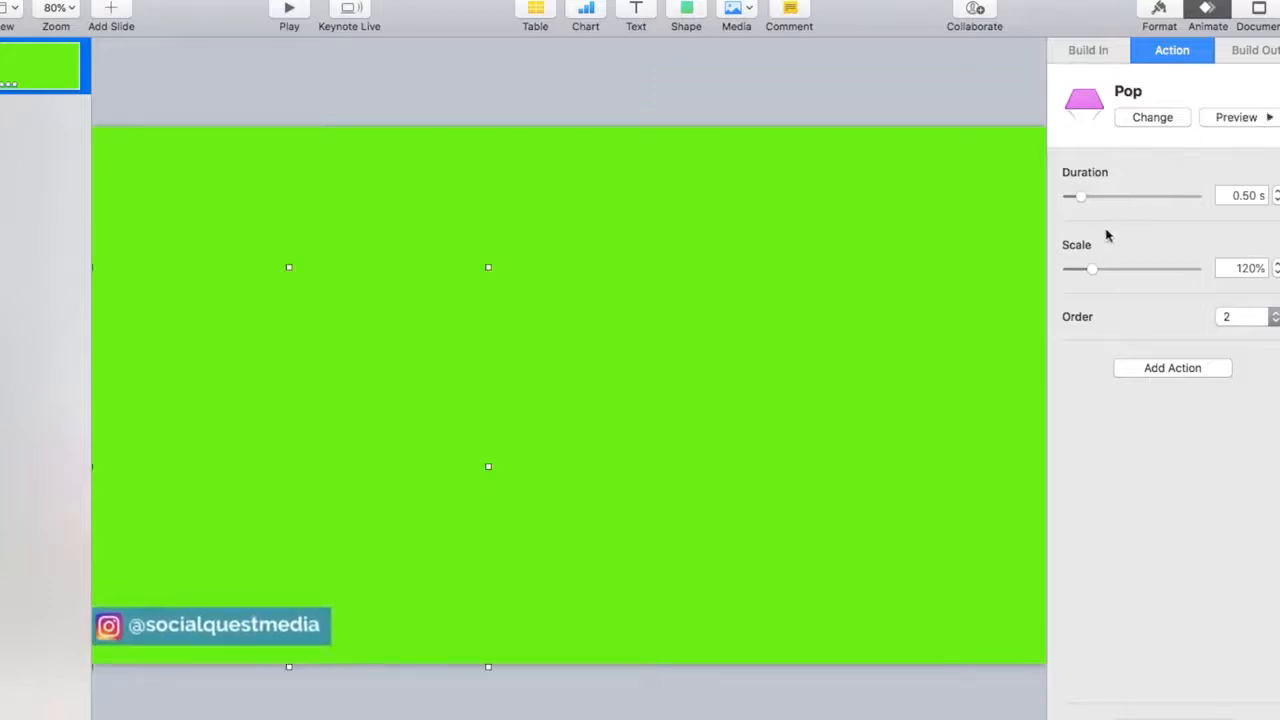
pyautogui.moveTo(1090, 269); pyautogui.dragTo(1066, 278)
pyautogui.click(1277, 200)
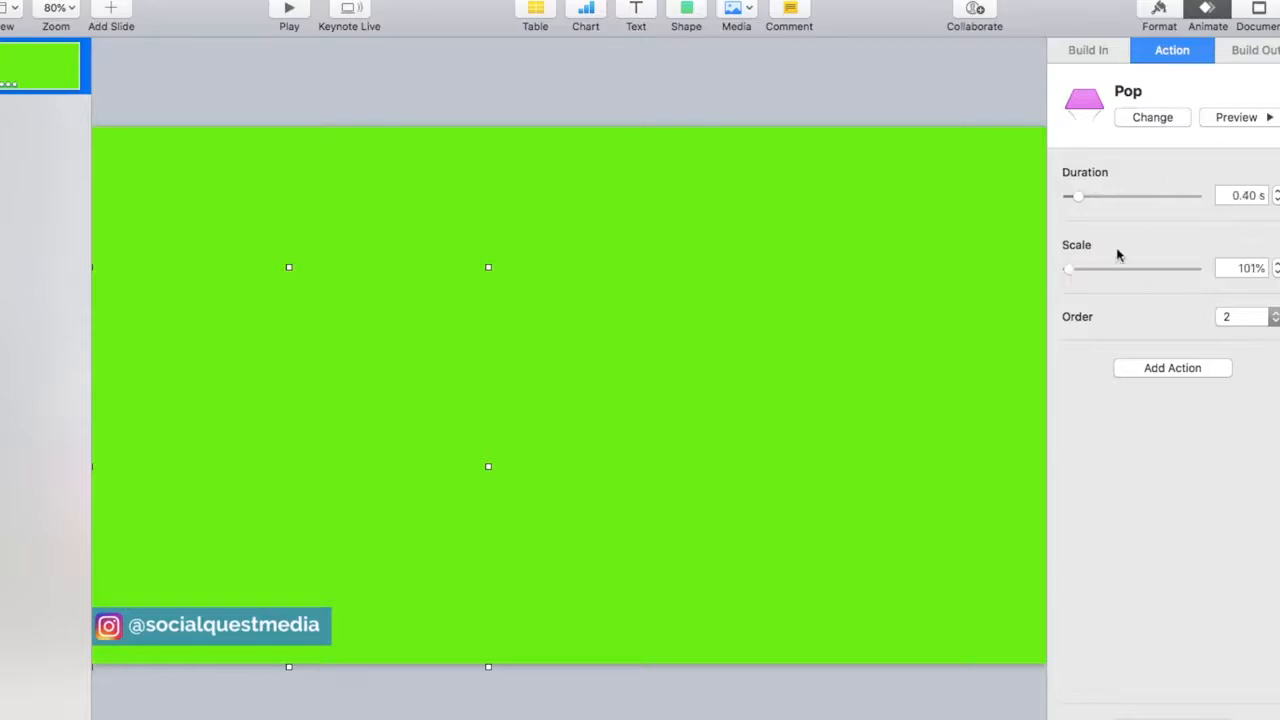
# - Add a right-to-left Move Out build to the handle image lasting 5.00 s with Bounce off, and preview it
pyautogui.click(1266, 56)
pyautogui.click(1152, 120)
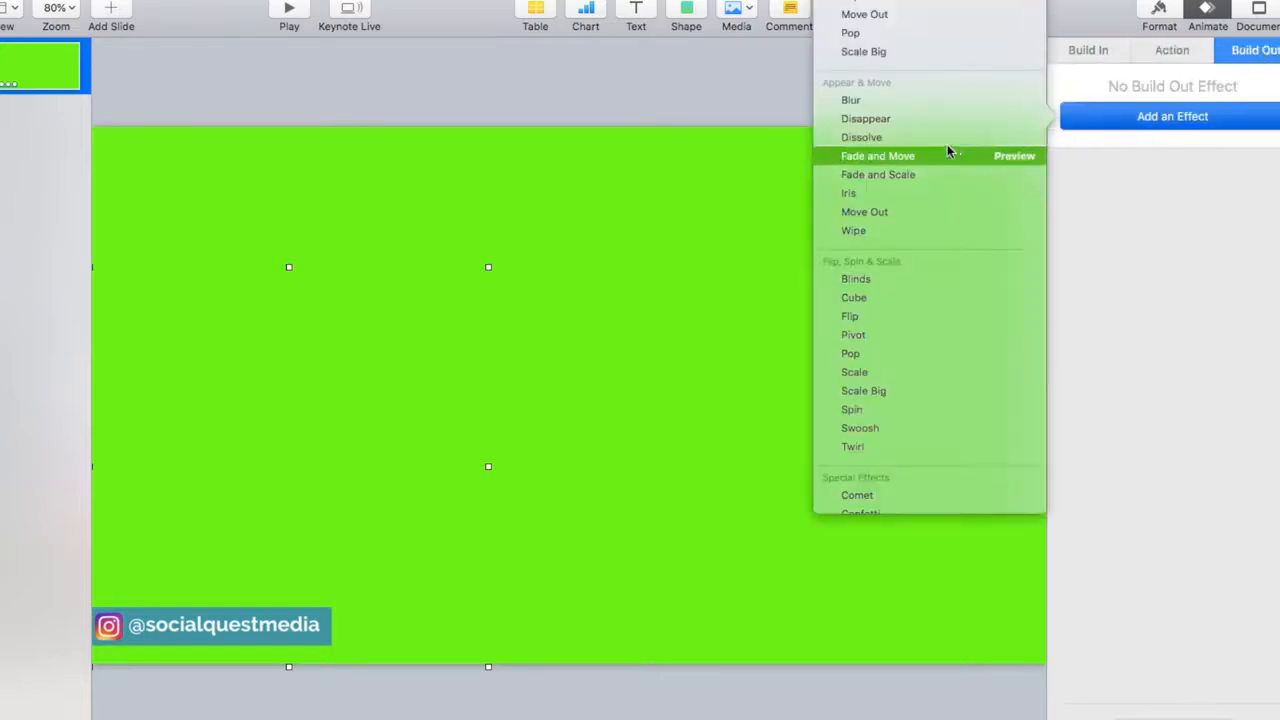
pyautogui.click(906, 212)
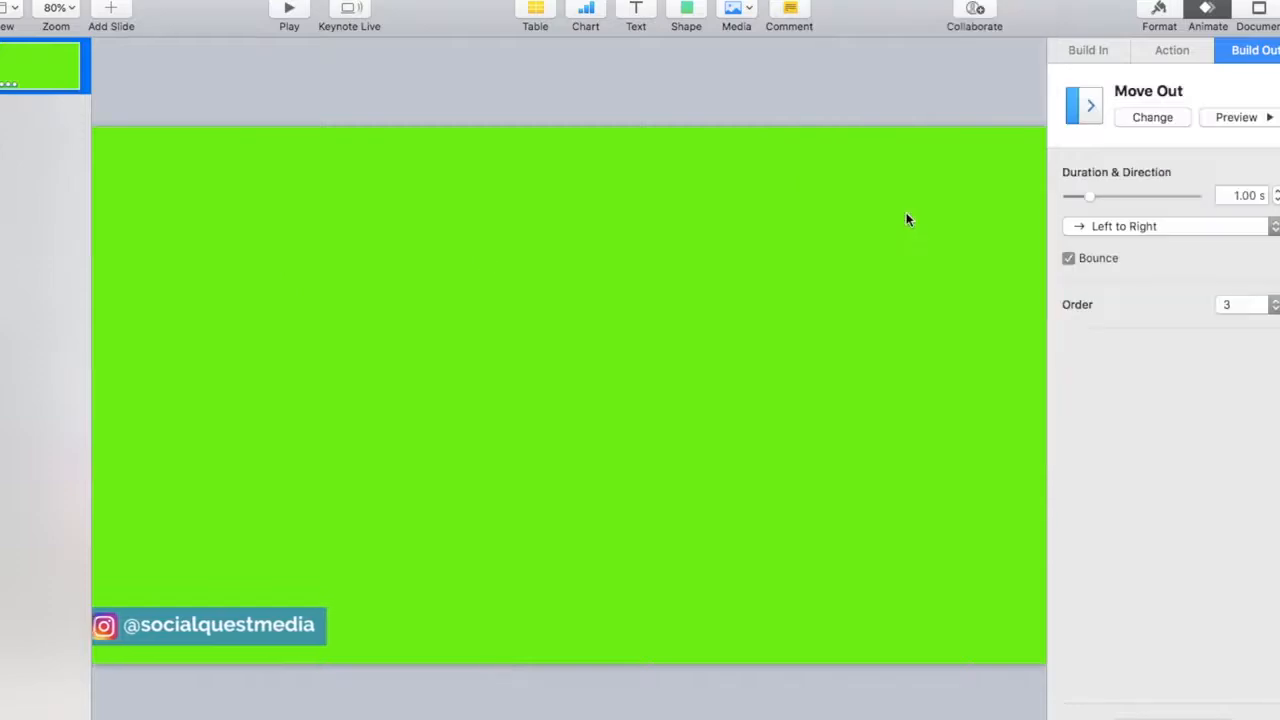
pyautogui.click(1222, 228)
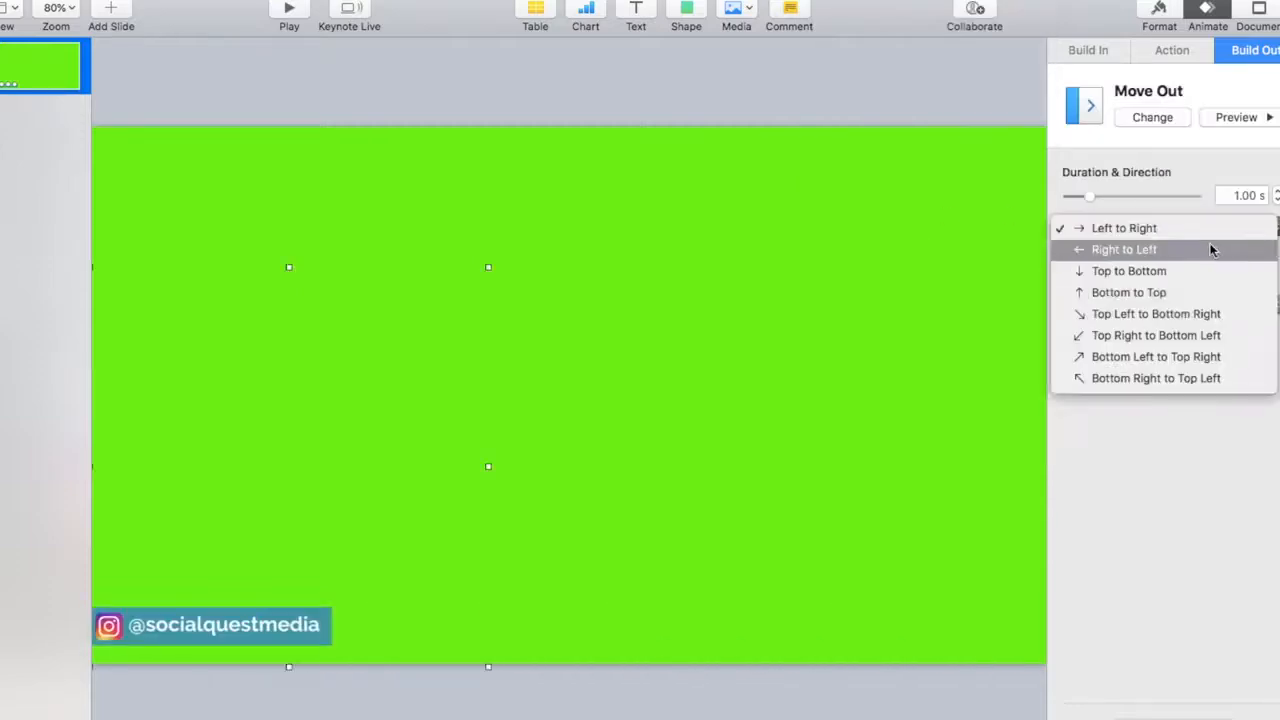
pyautogui.click(1207, 249)
pyautogui.moveTo(1090, 196); pyautogui.dragTo(1124, 196)
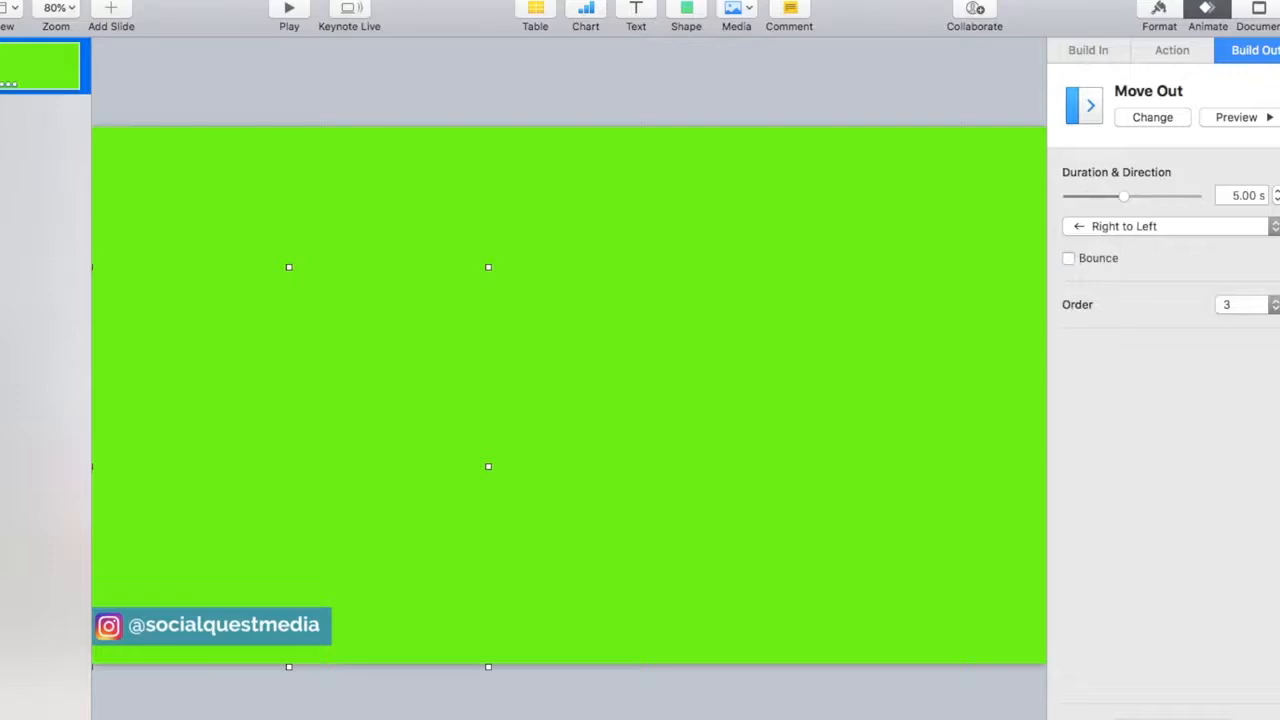
pyautogui.click(1236, 117)
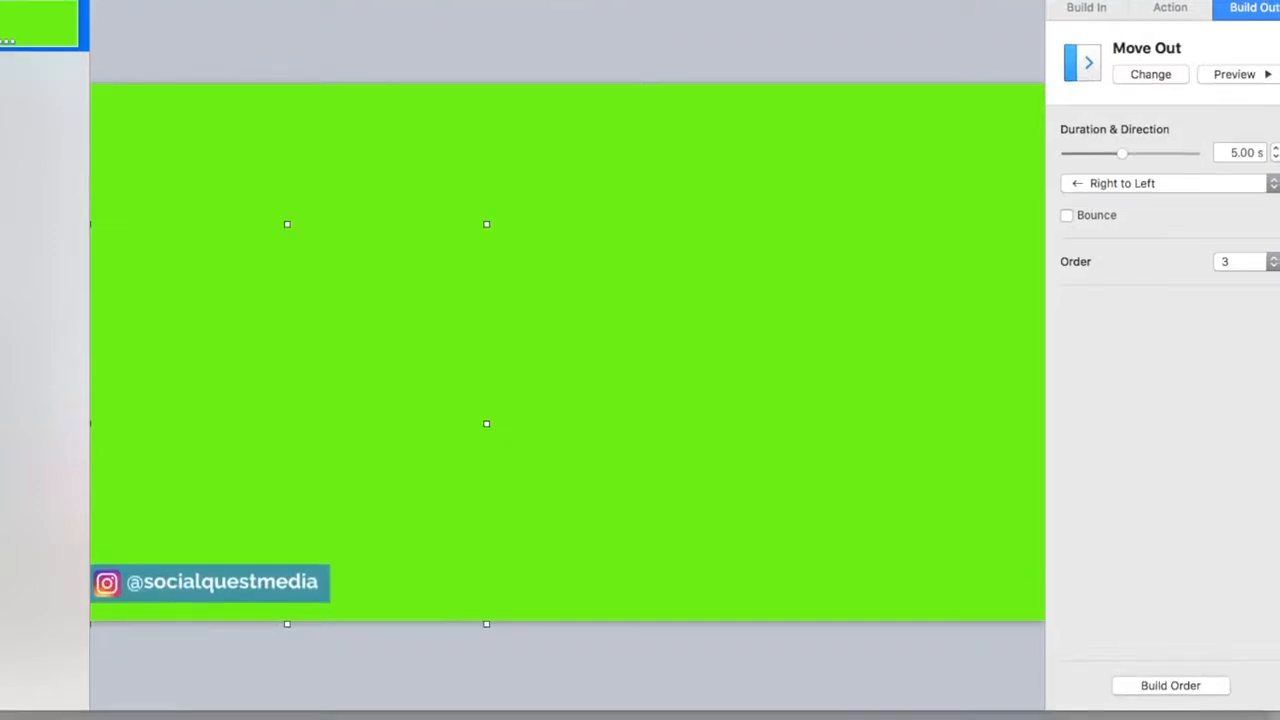
# - In the build order, start the Pop action after build 1 and the Move Out effect after build 2
pyautogui.click(1170, 686)
pyautogui.click(1079, 443)
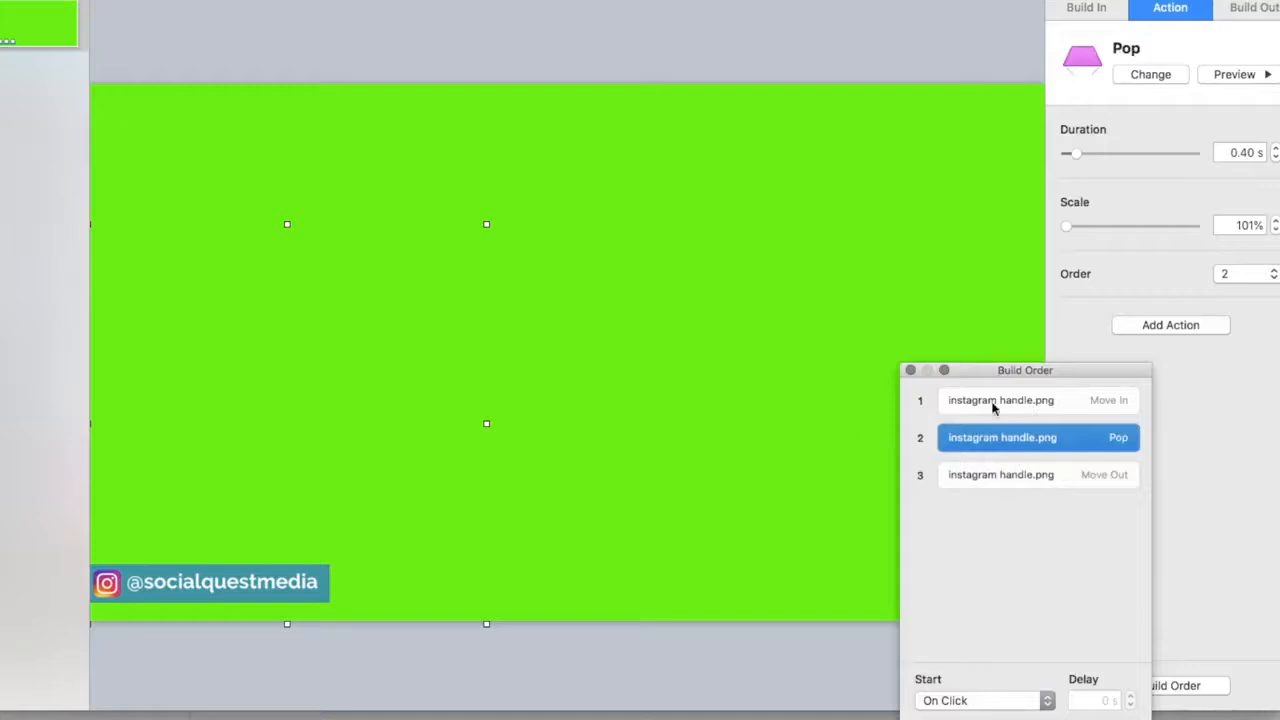
pyautogui.click(1020, 700)
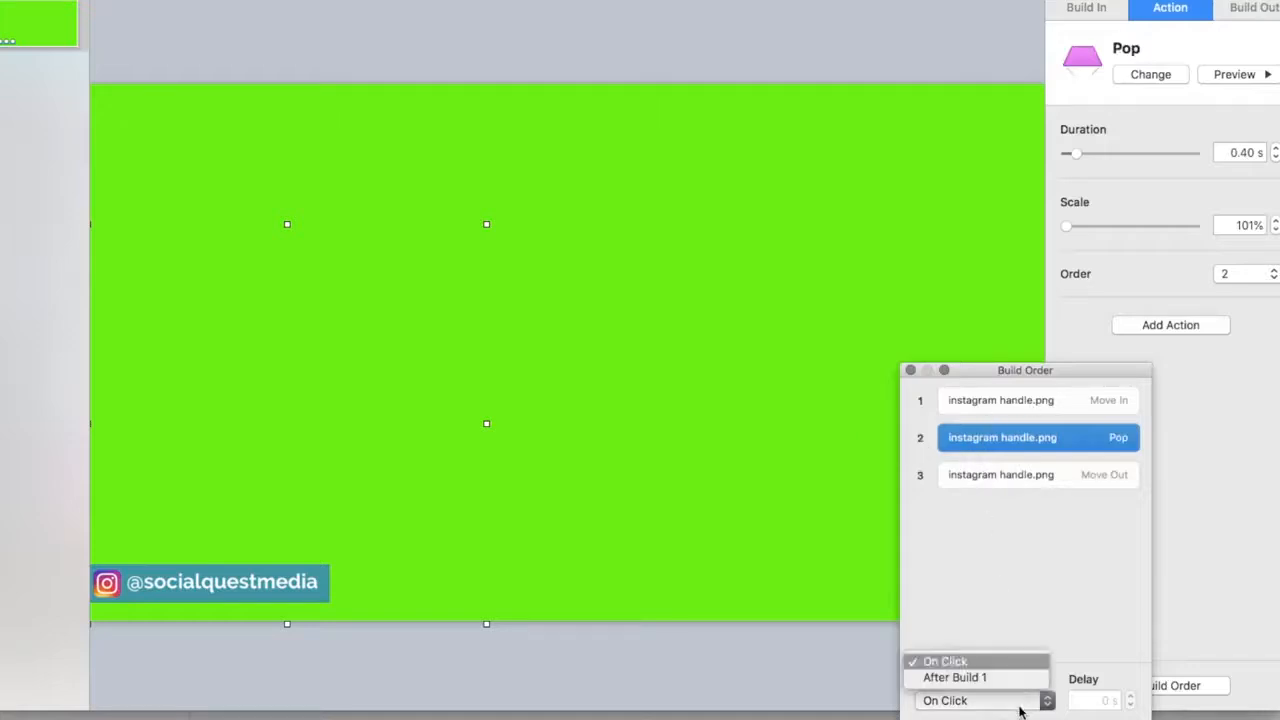
pyautogui.click(1007, 679)
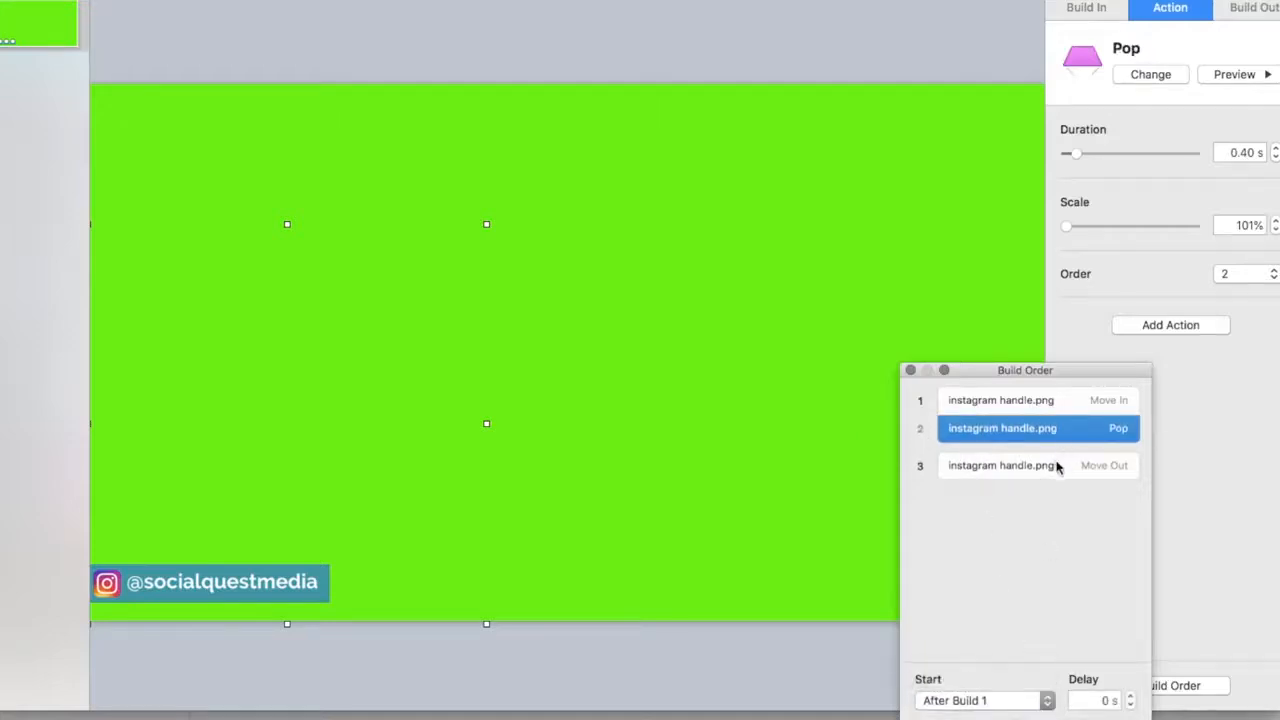
pyautogui.click(1057, 467)
pyautogui.click(1025, 702)
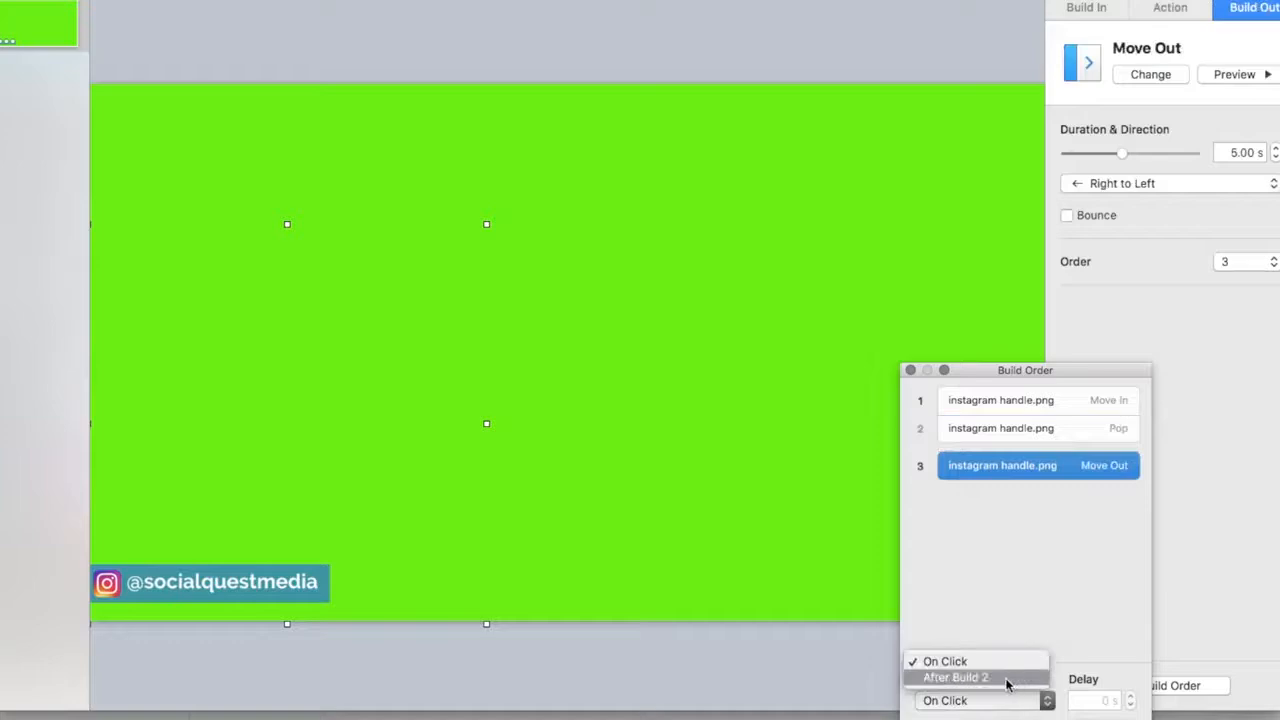
pyautogui.click(1007, 679)
# - Preview the animation, and delay the Pop action by 2 s and the Move Out effect by 3.00 s in the build order
pyautogui.click(1238, 74)
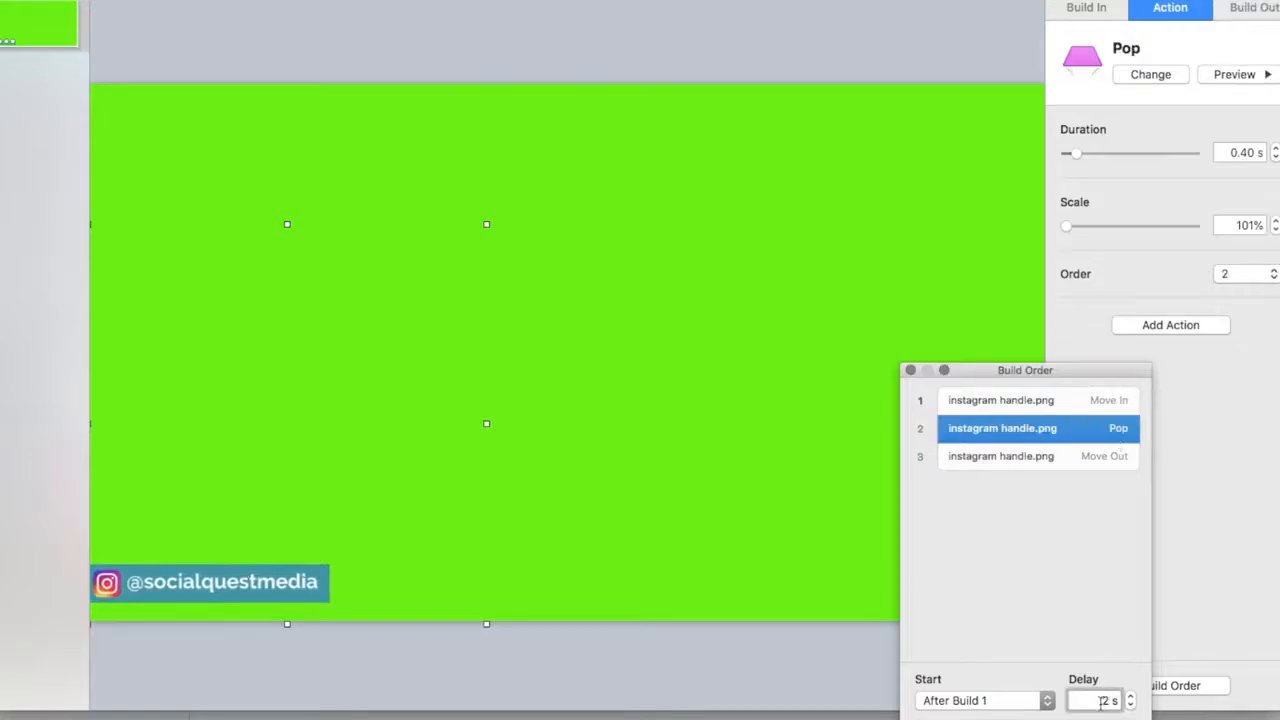
pyautogui.click(1040, 462)
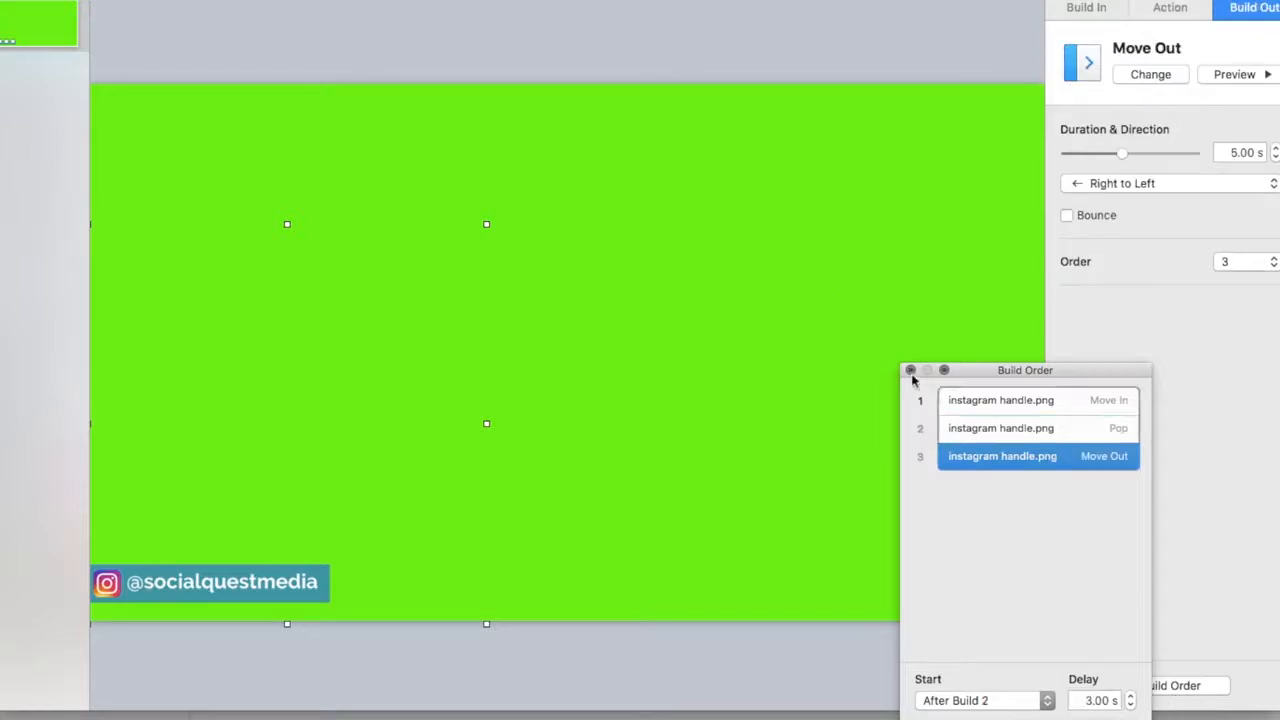
pyautogui.click(910, 370)
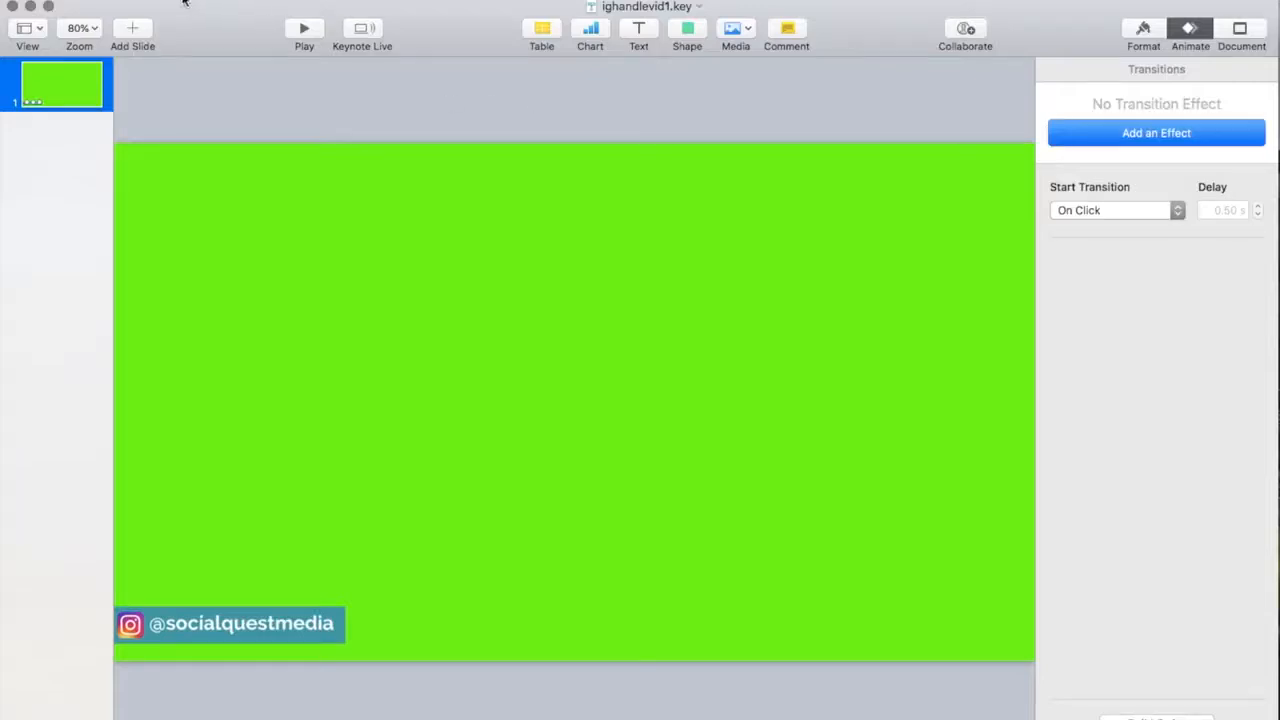
# - Export the presentation as a self-playing 720p movie named ighandlevid1.m4v in Downloads
pyautogui.click(121, 1)
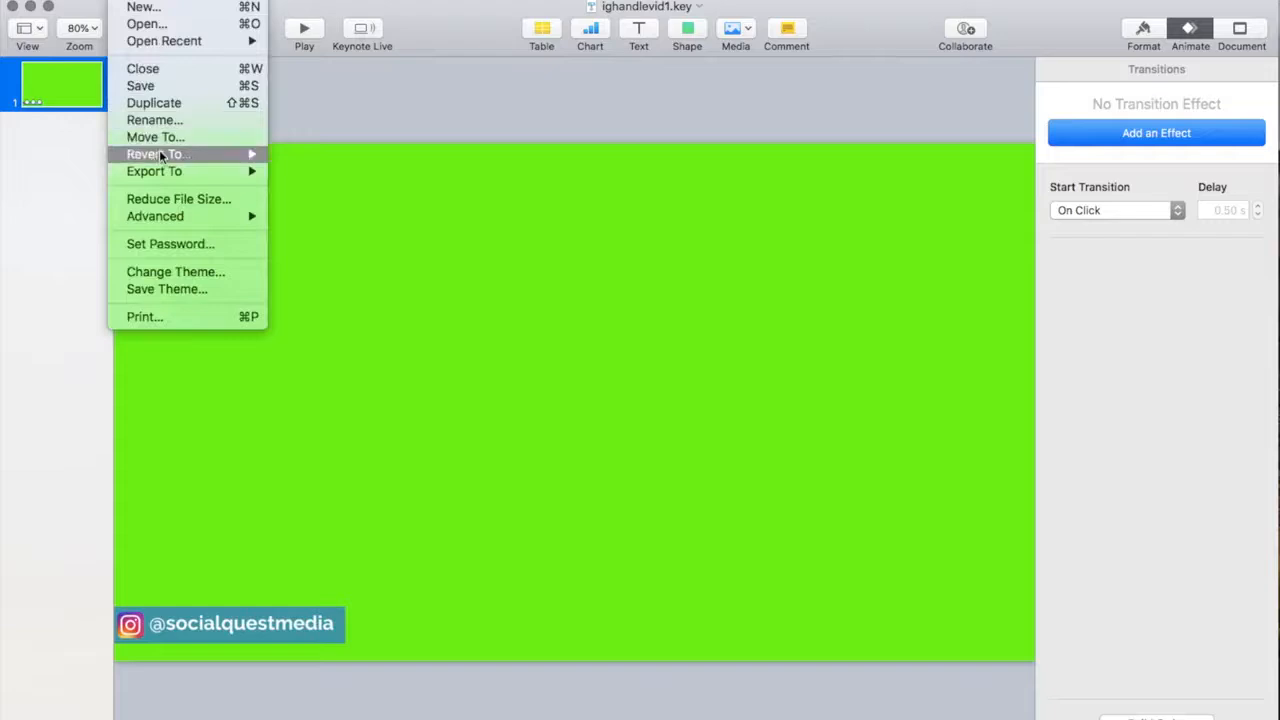
pyautogui.moveTo(170, 172)
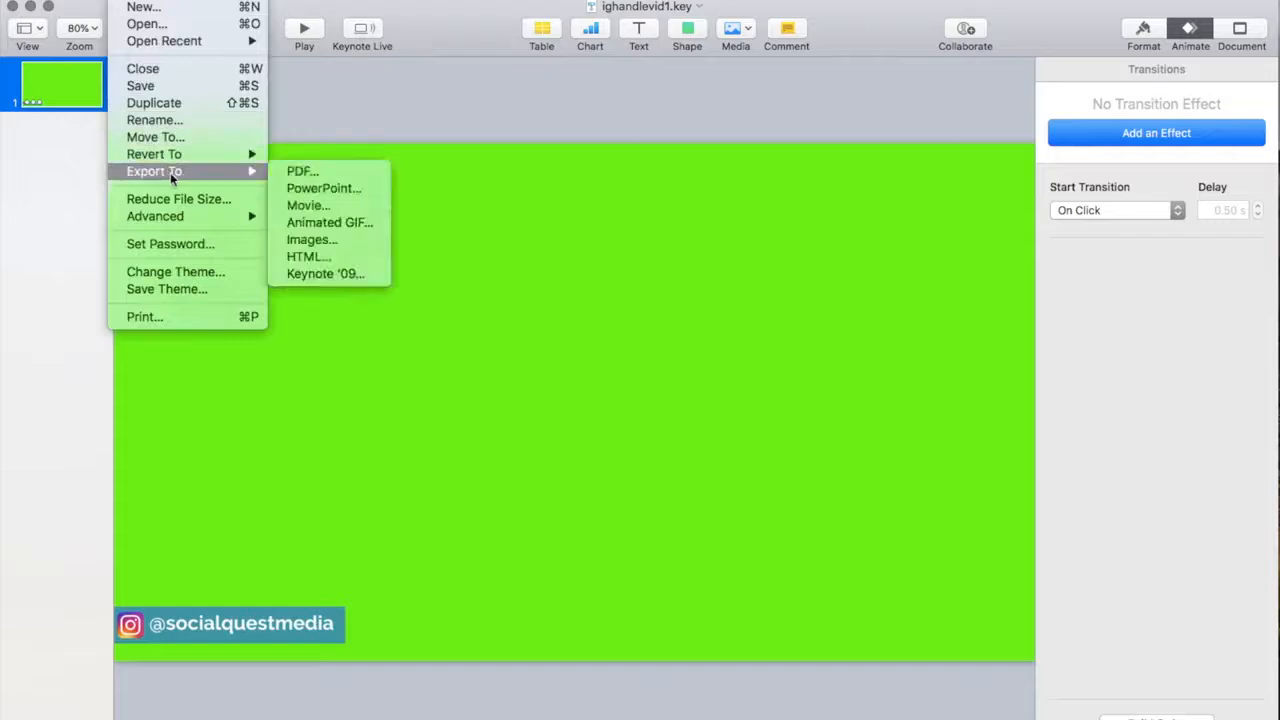
pyautogui.click(310, 208)
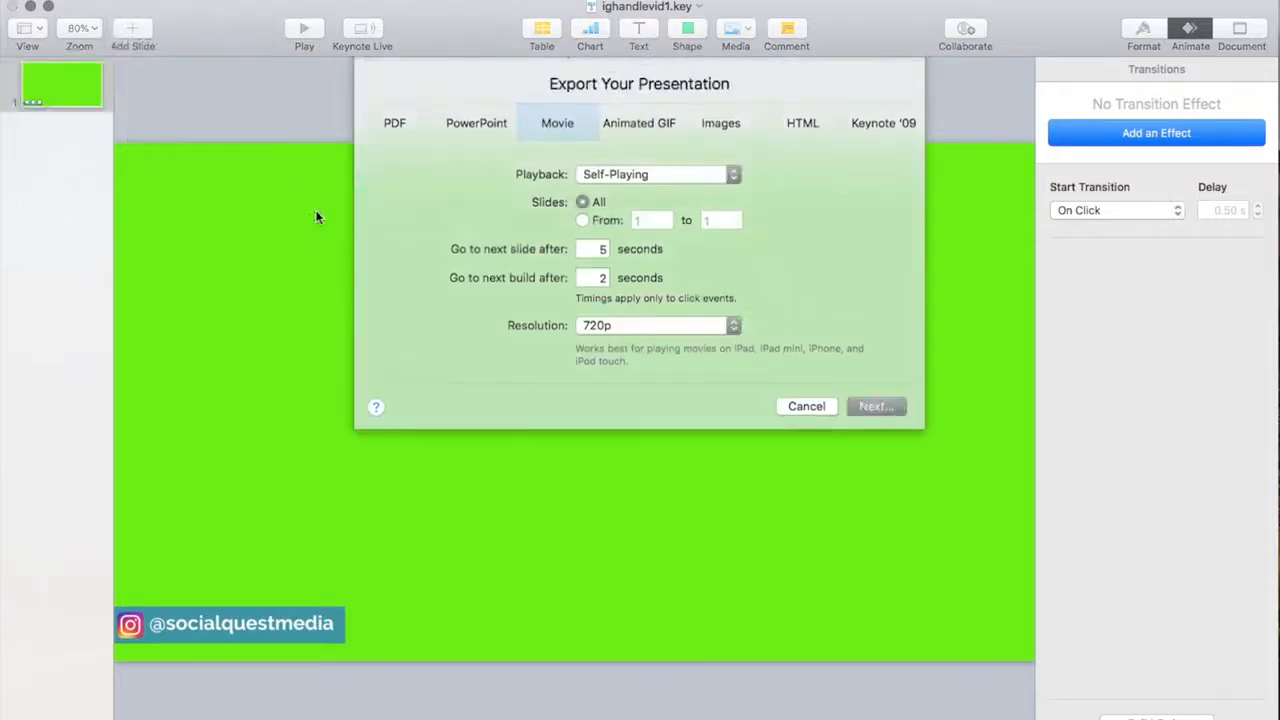
pyautogui.click(868, 406)
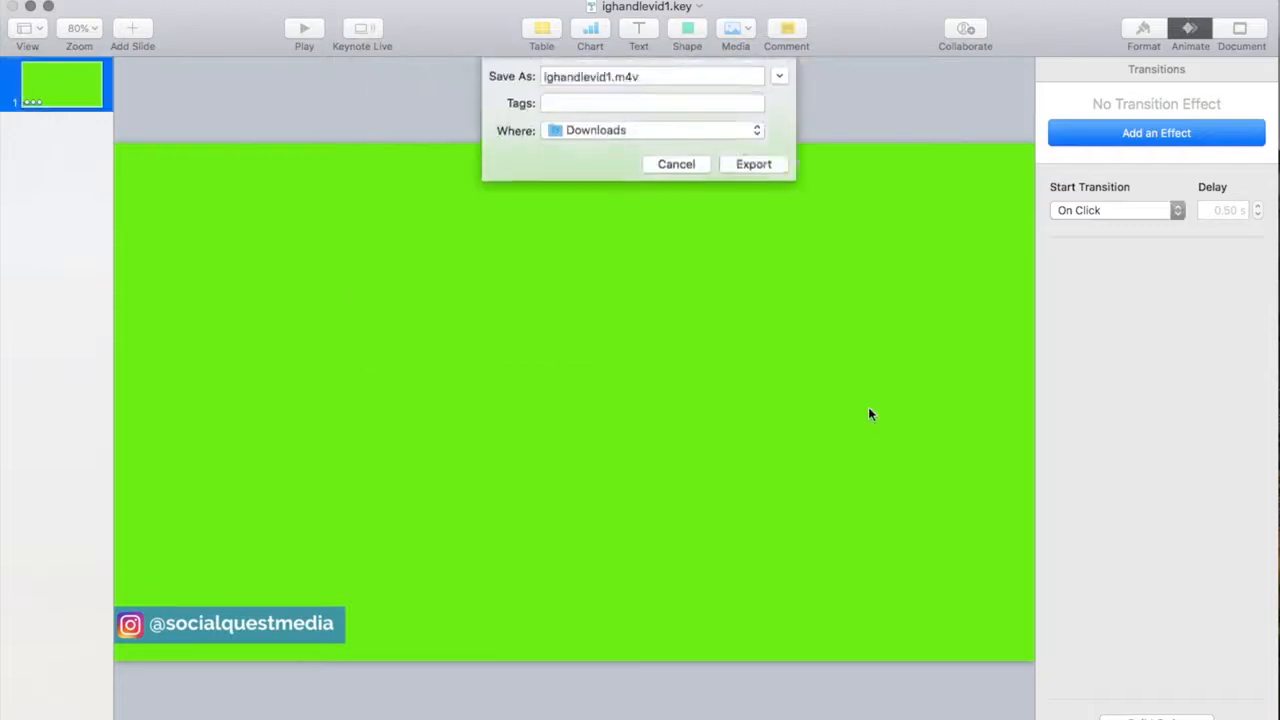
pyautogui.click(609, 87)
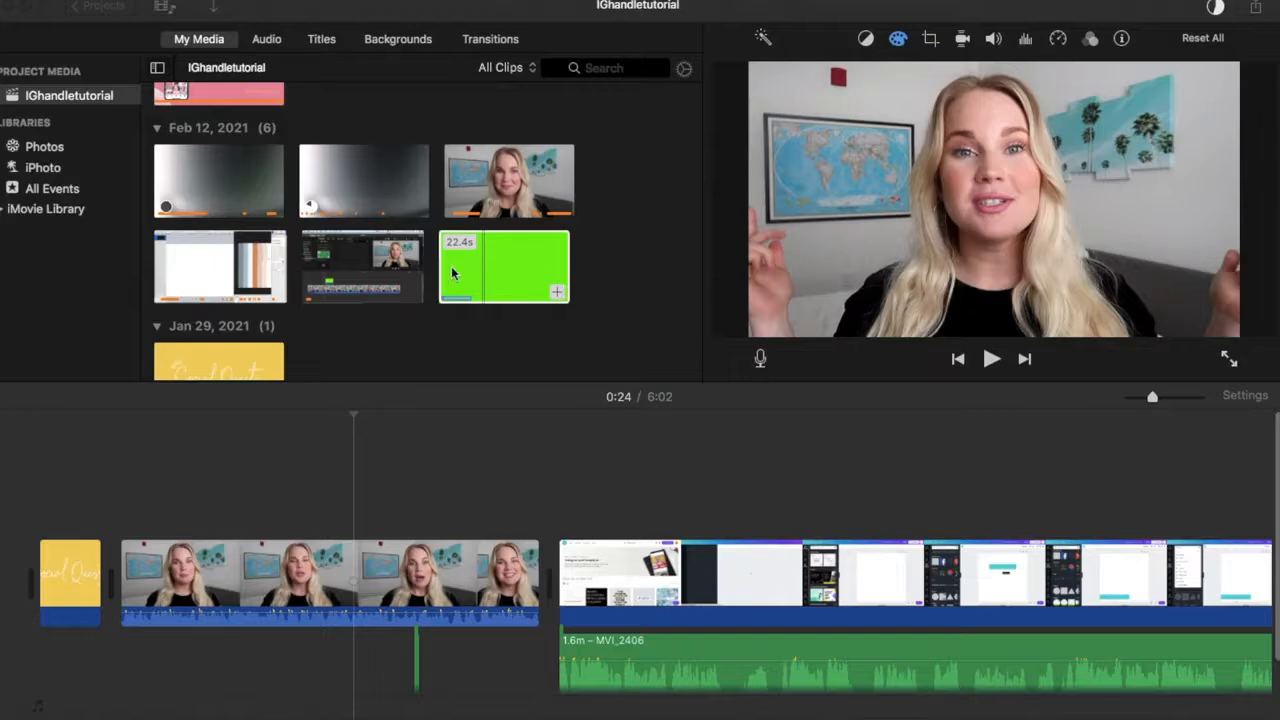
# - In iMovie, place the green-screen handle clip above the first talking-head clip and set its overlay mode to Green/Blue Screen
pyautogui.click(505, 272)
pyautogui.moveTo(505, 272); pyautogui.dragTo(199, 504)
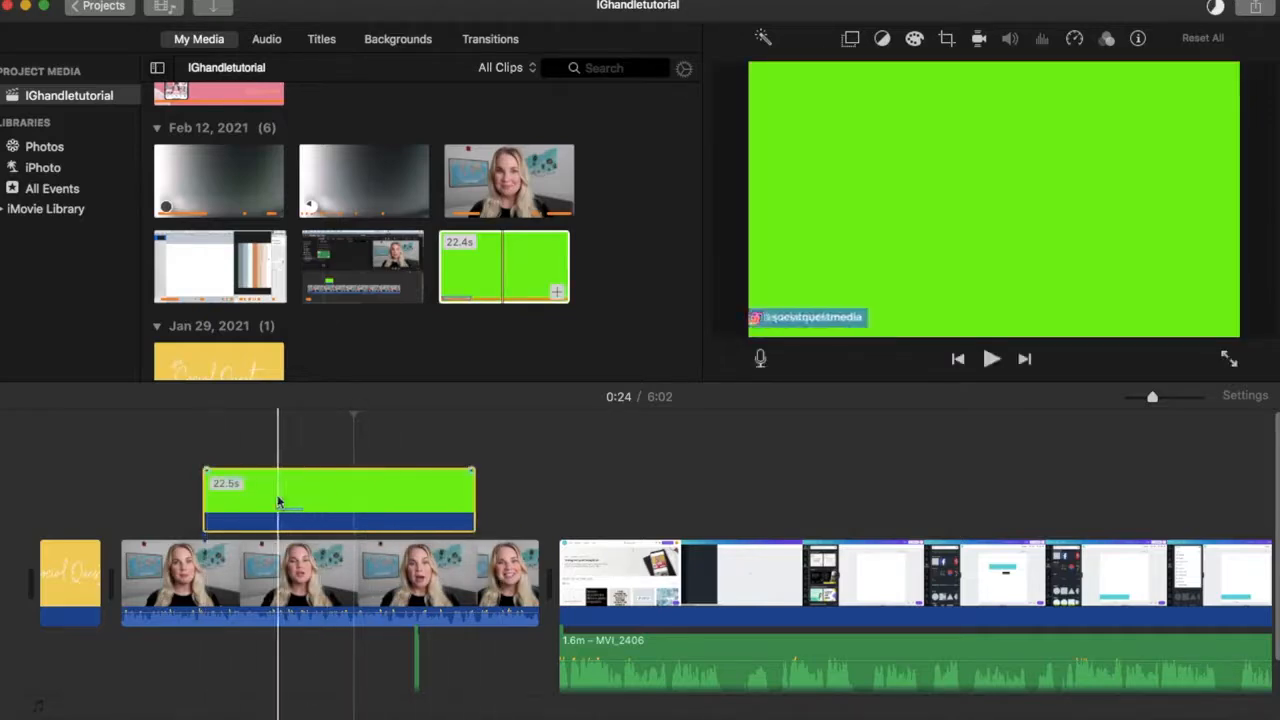
pyautogui.click(260, 518)
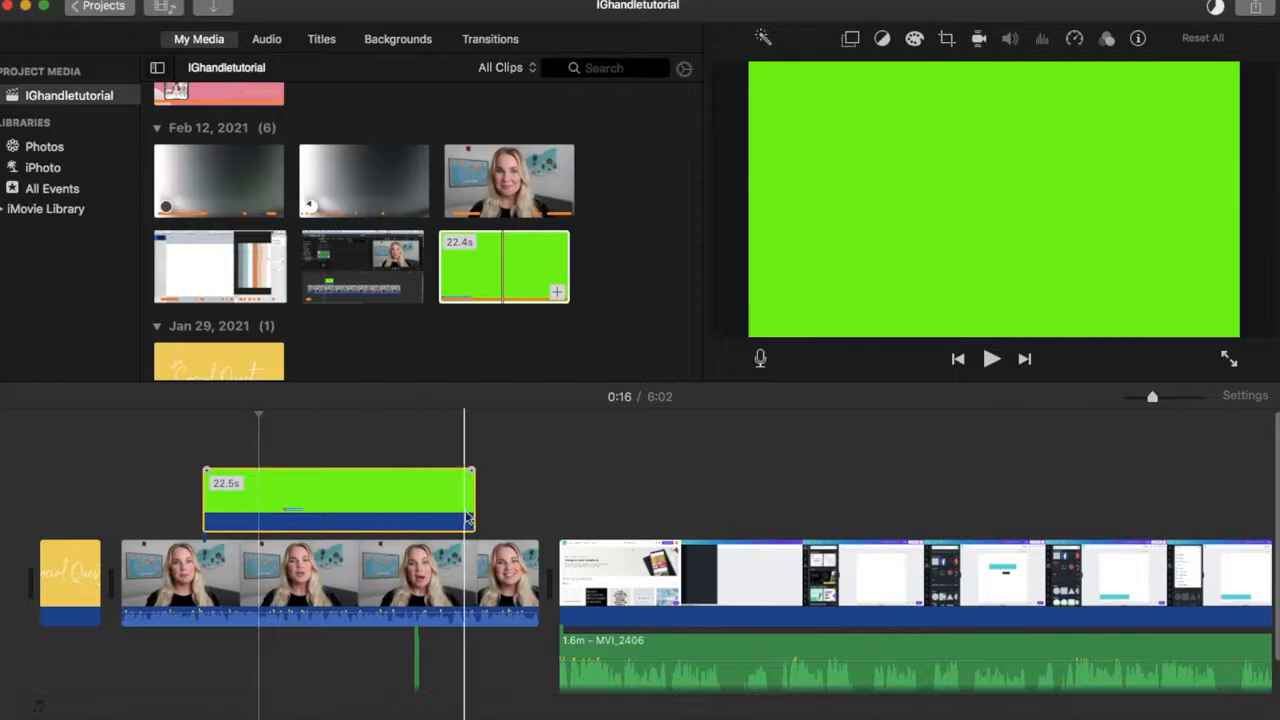
pyautogui.click(851, 39)
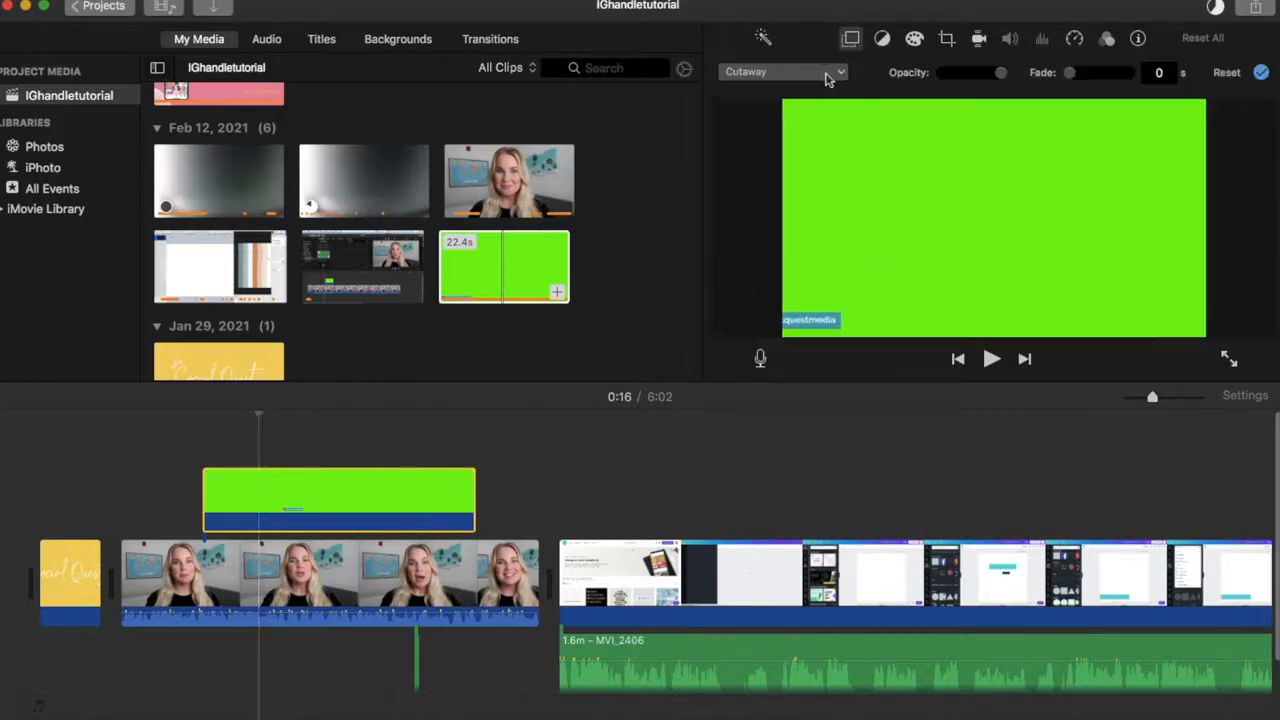
pyautogui.click(841, 75)
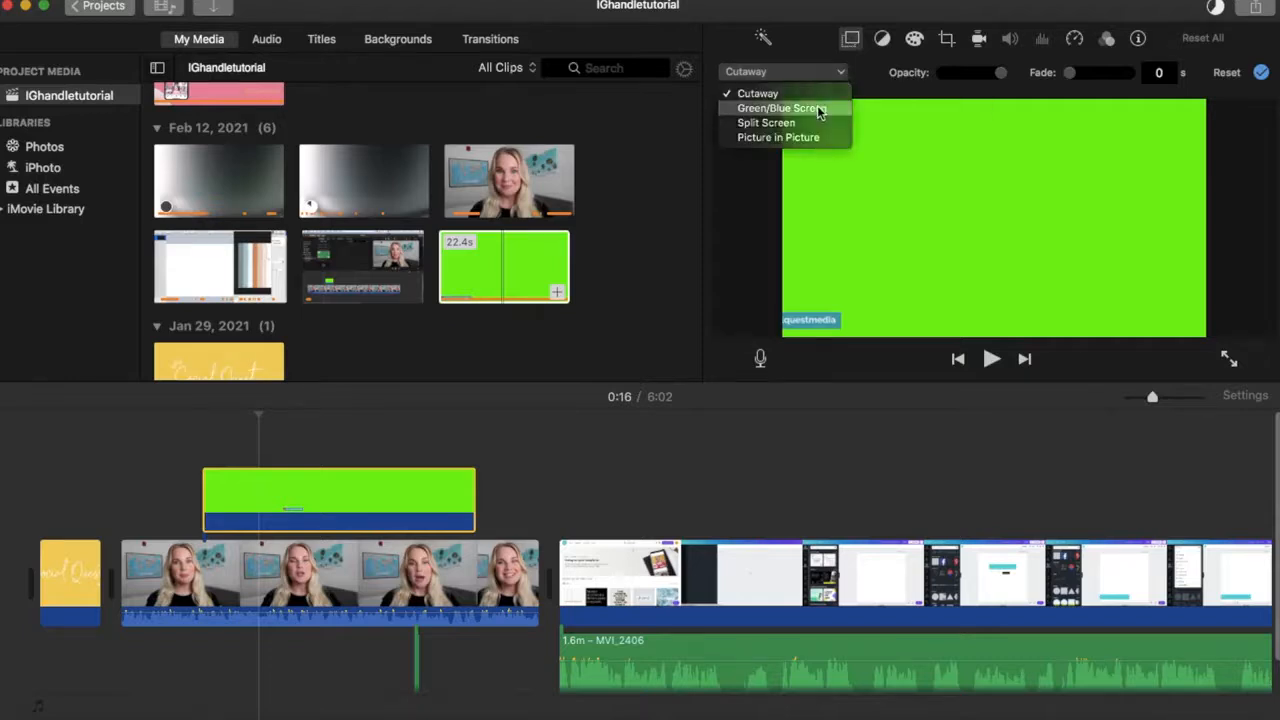
pyautogui.click(818, 109)
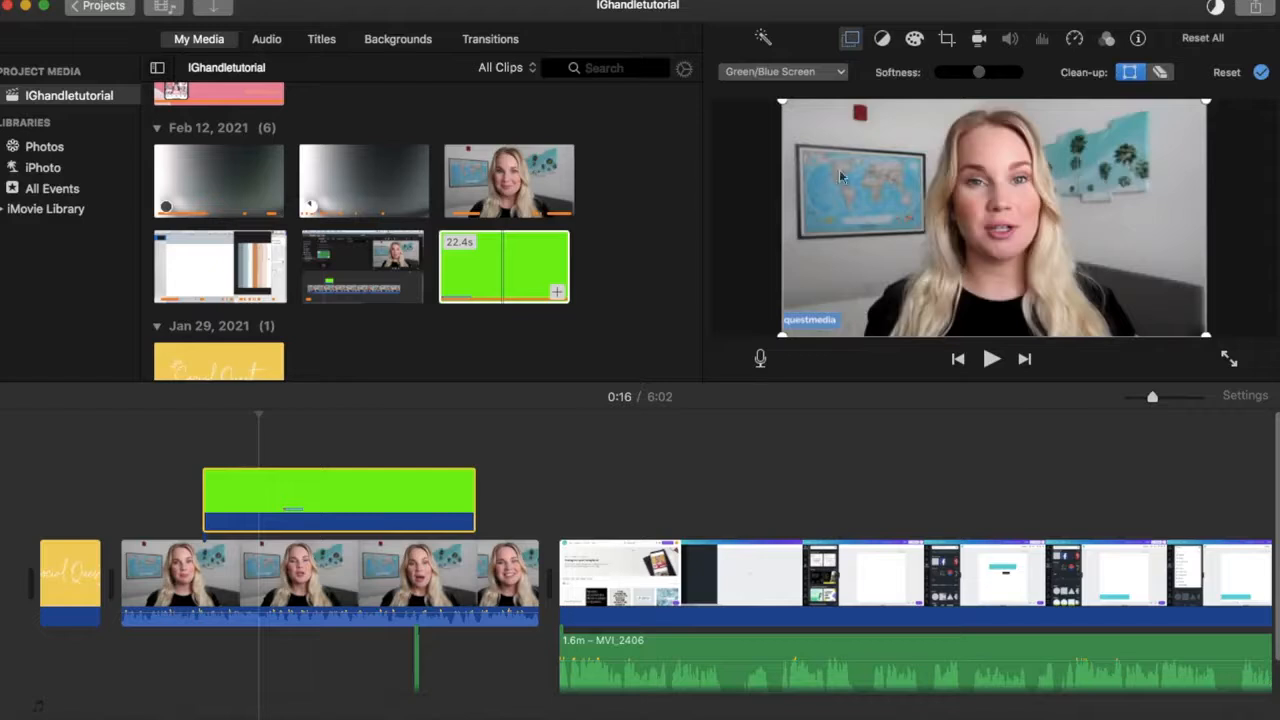
# - Trim both ends of the handle overlay clip to about 13.4 s and play it back over the talking-head footage
pyautogui.moveTo(204, 505); pyautogui.dragTo(242, 509)
pyautogui.moveTo(472, 498); pyautogui.dragTo(357, 509)
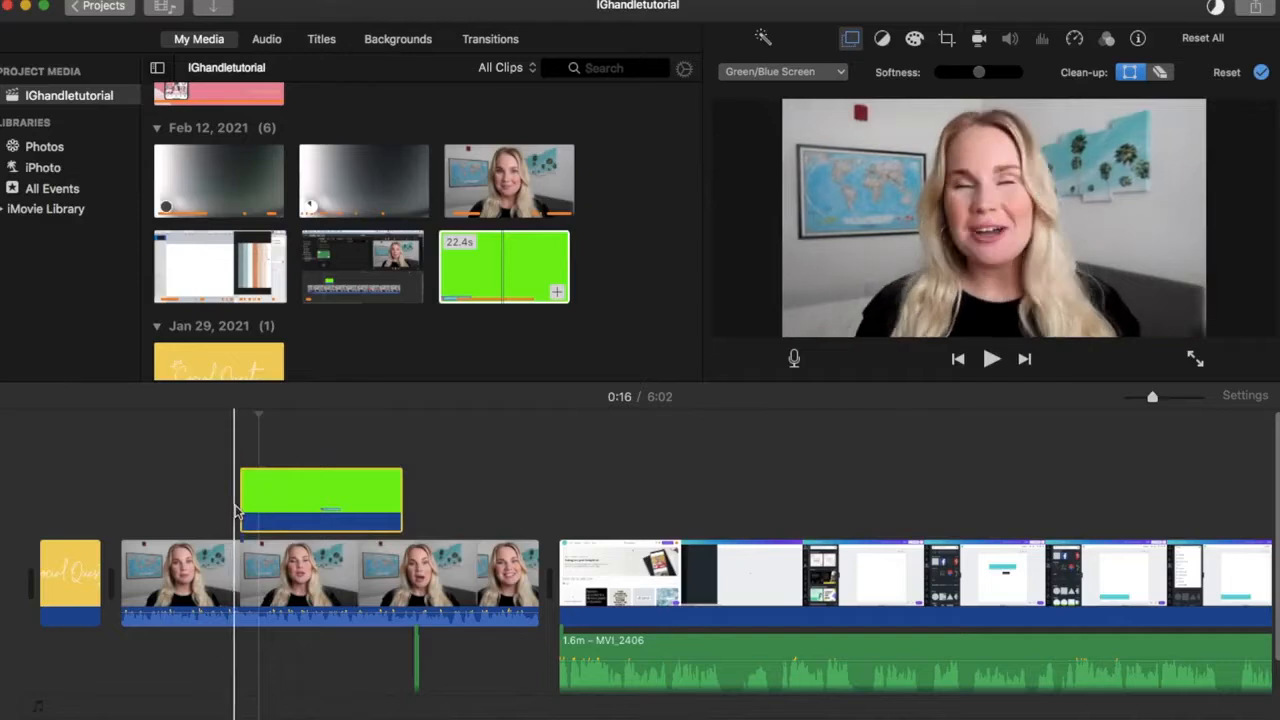
pyautogui.press('space')
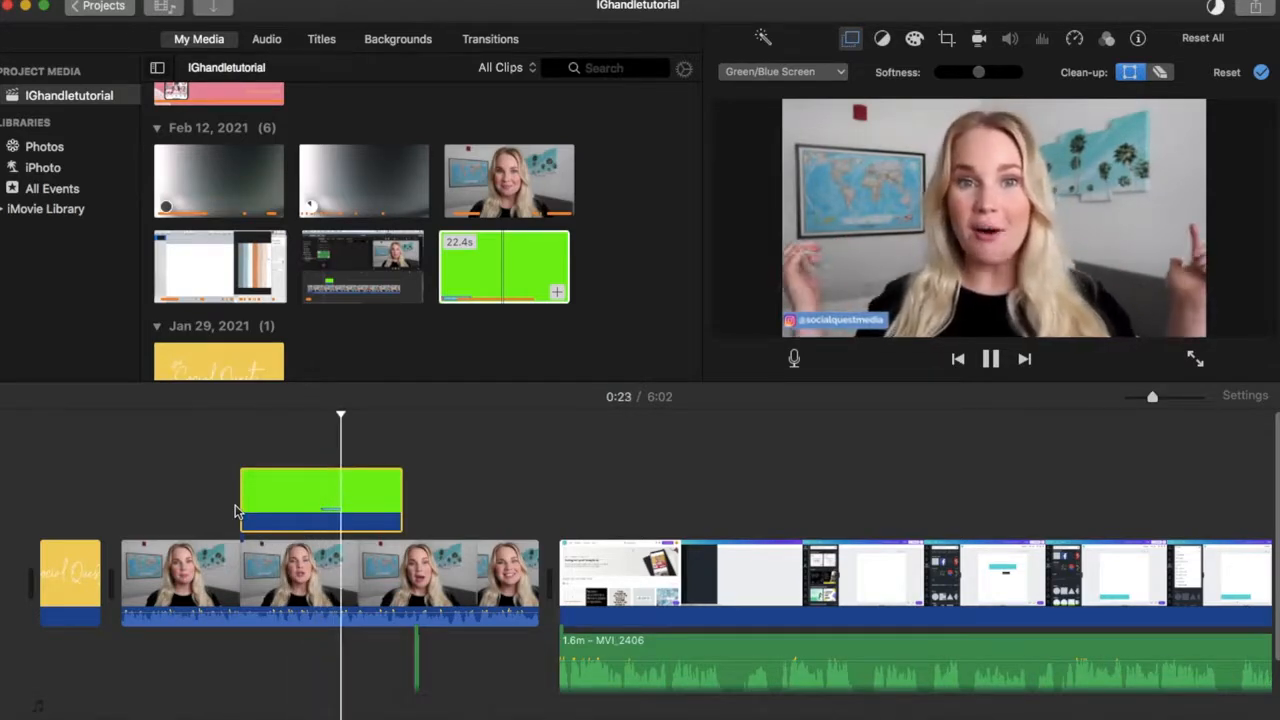
pyautogui.press('space')
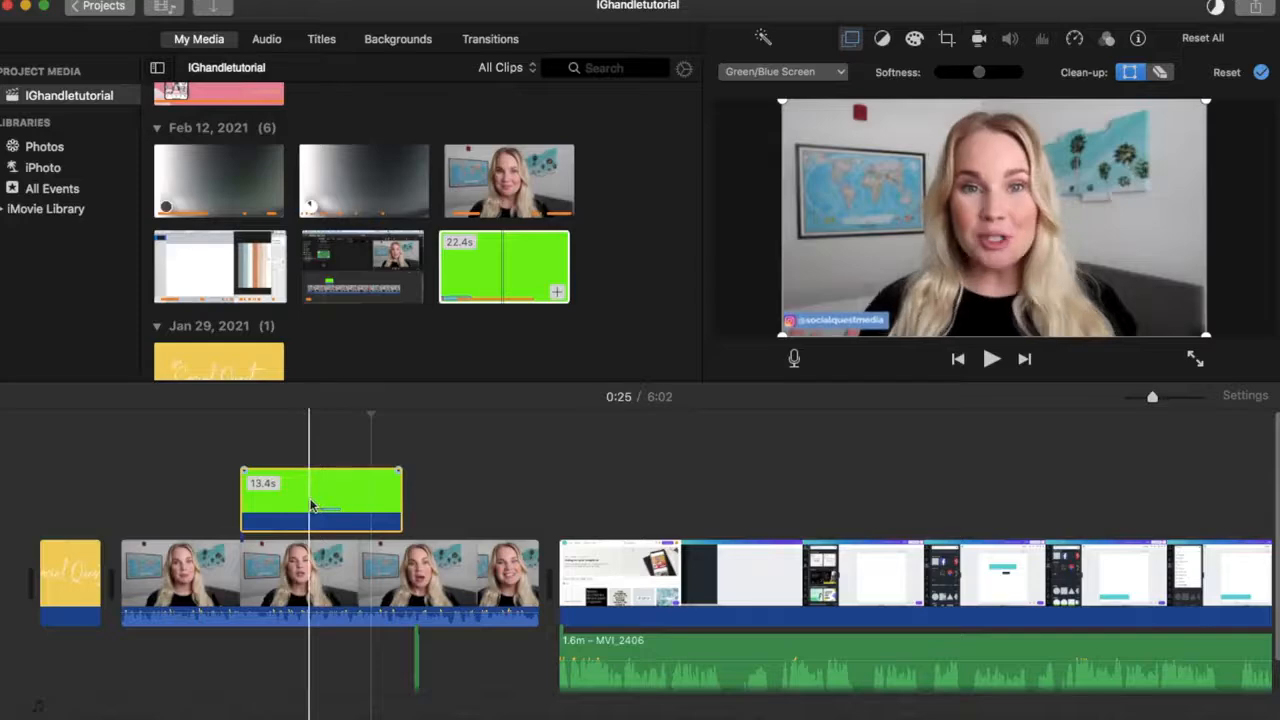
# - Move the short audio clip beneath the talking-head footage to about 0:21, under the handle overlay
pyautogui.click(318, 505)
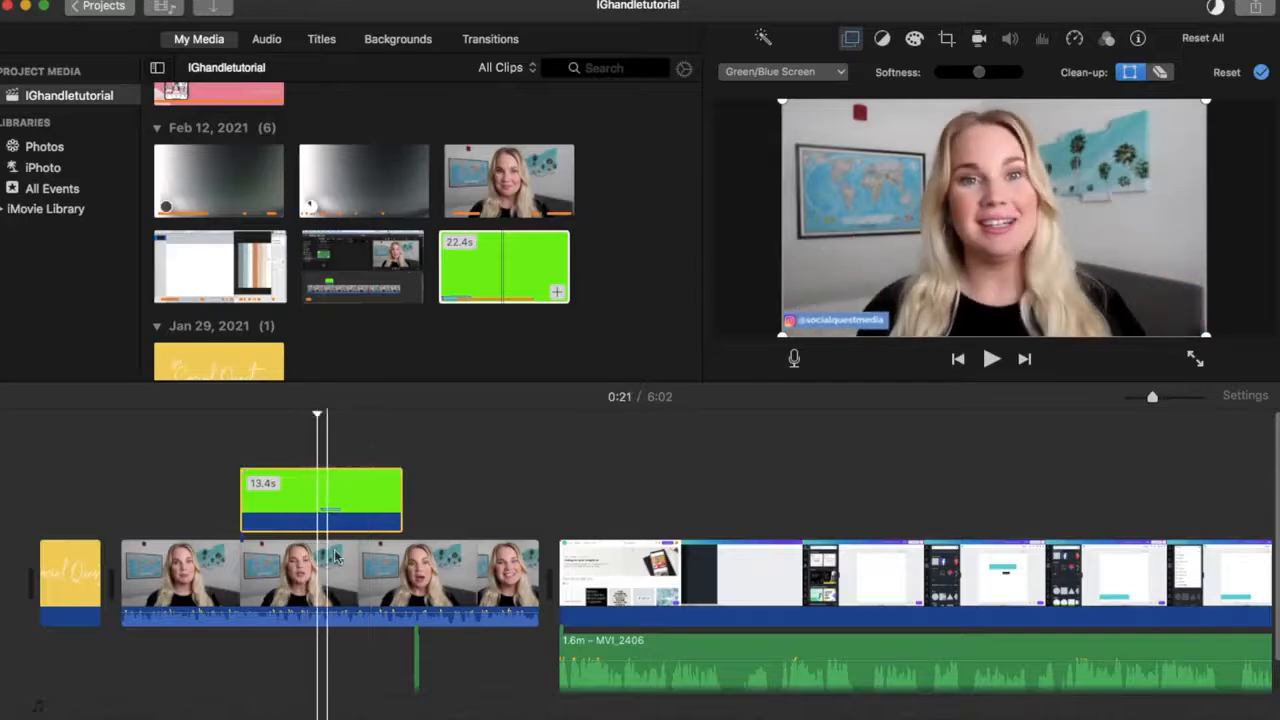
pyautogui.click(420, 660)
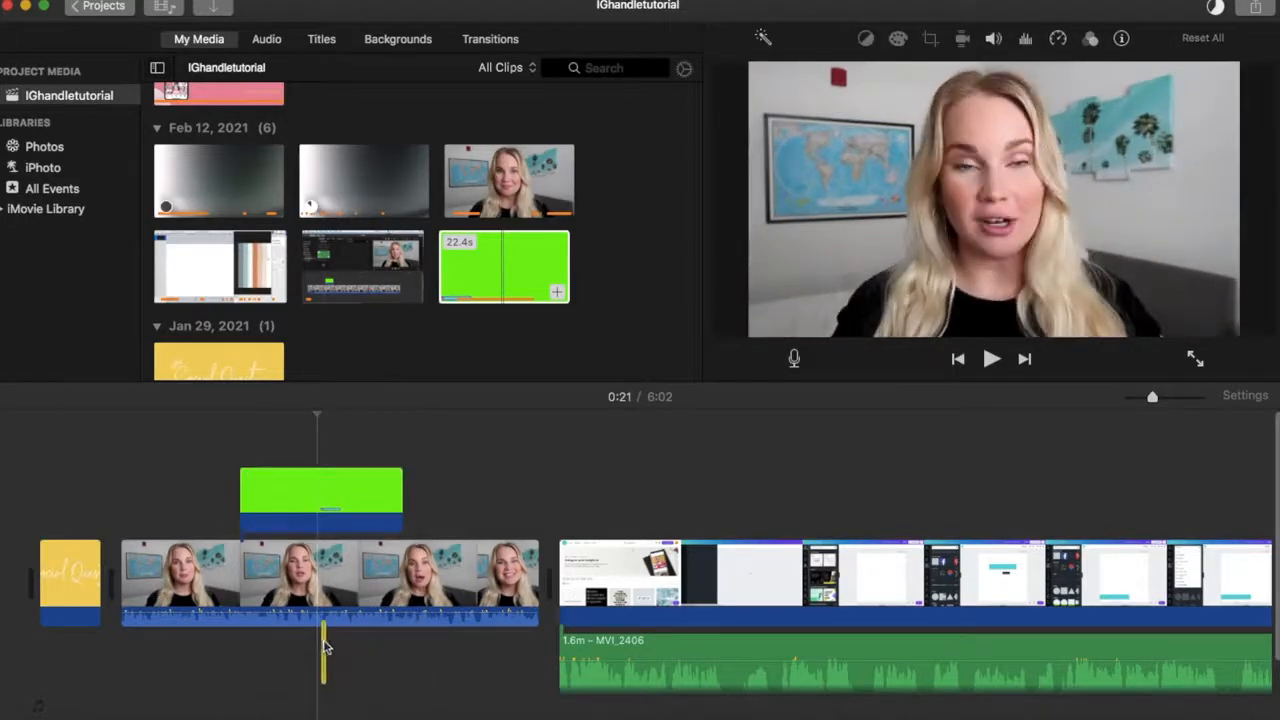